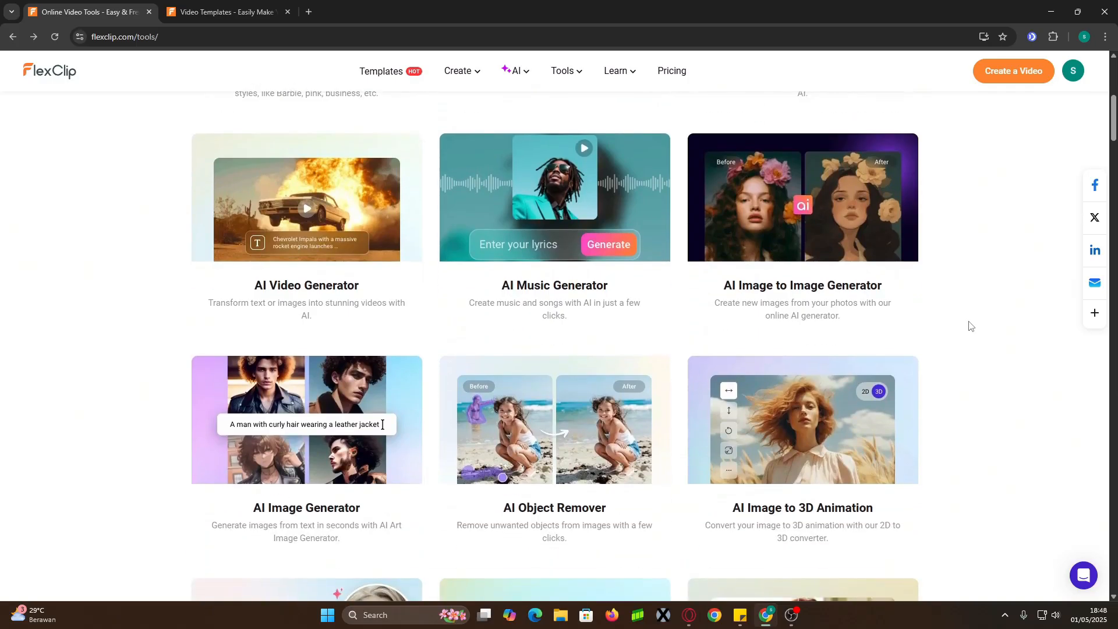
- Open the AI Image Generator and enter the prompt "Seorang wanita cantik, berwajah indonesia, memakai hijab, portrait, tersenyum, duduk menghadap kamera, close up"
click(360, 485)
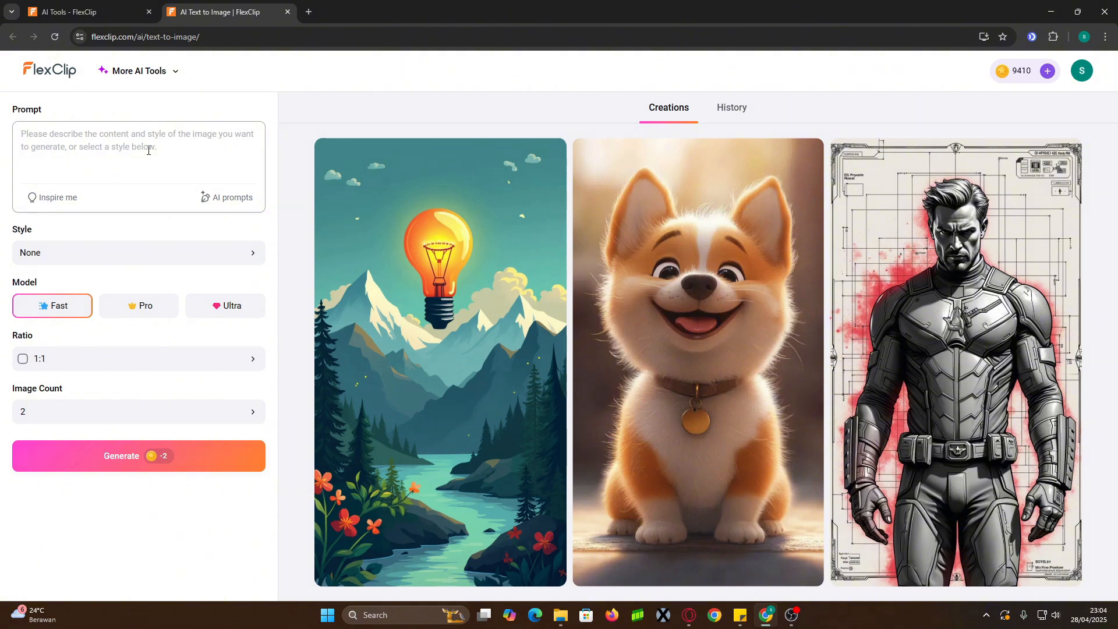
text(Seorang wanita cantik)
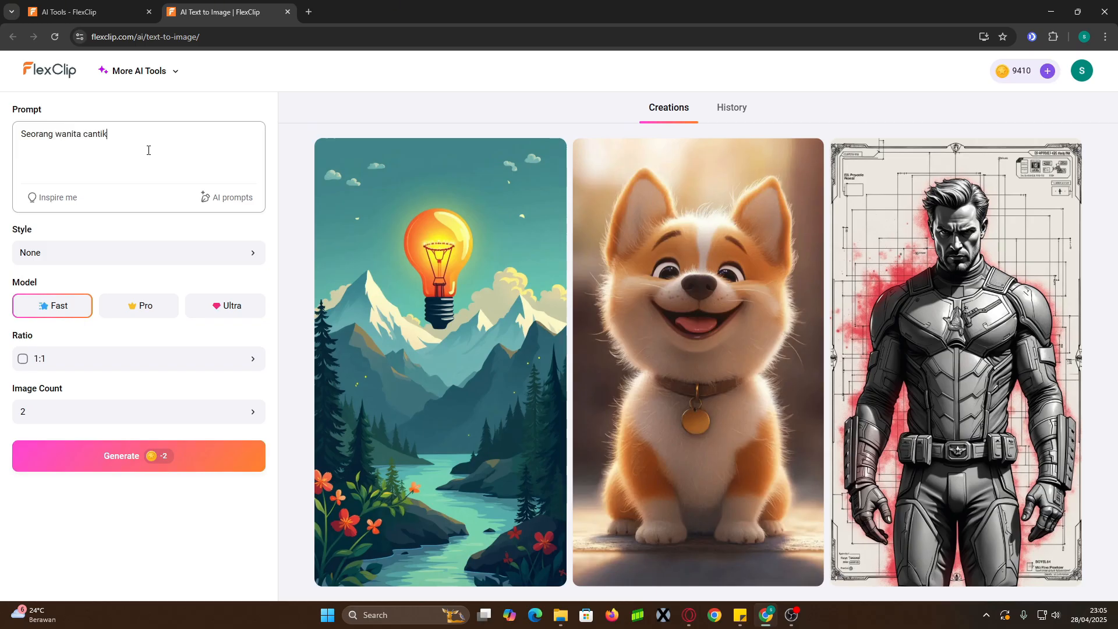
text(, berwajah indonesia, memakai hijab, p)
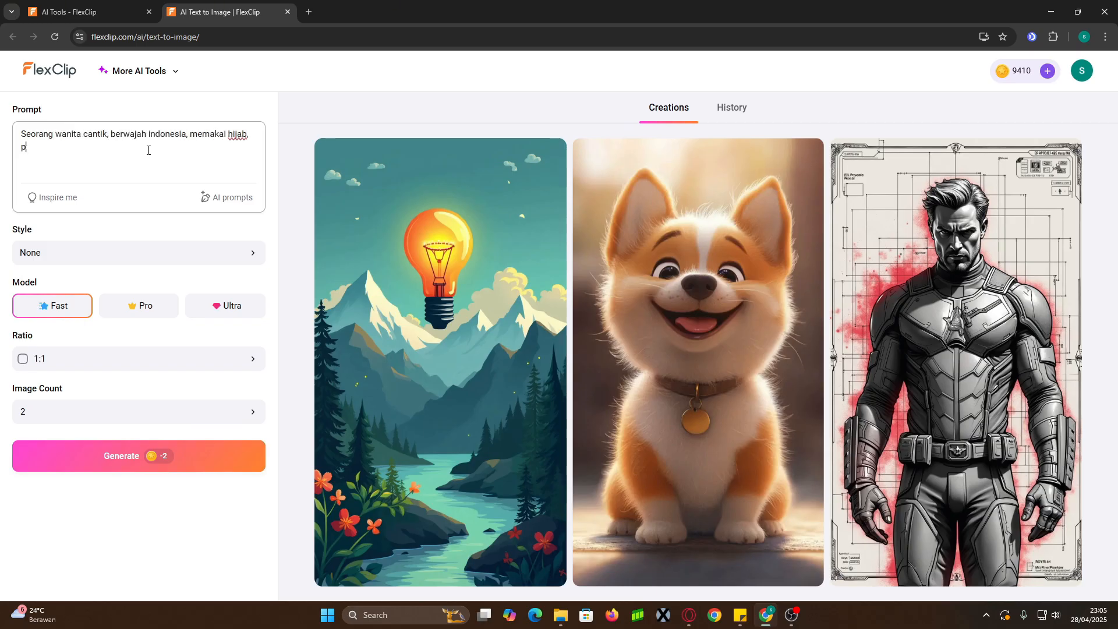
text(ortrait, tersenyum, duduk menghadap kamera)
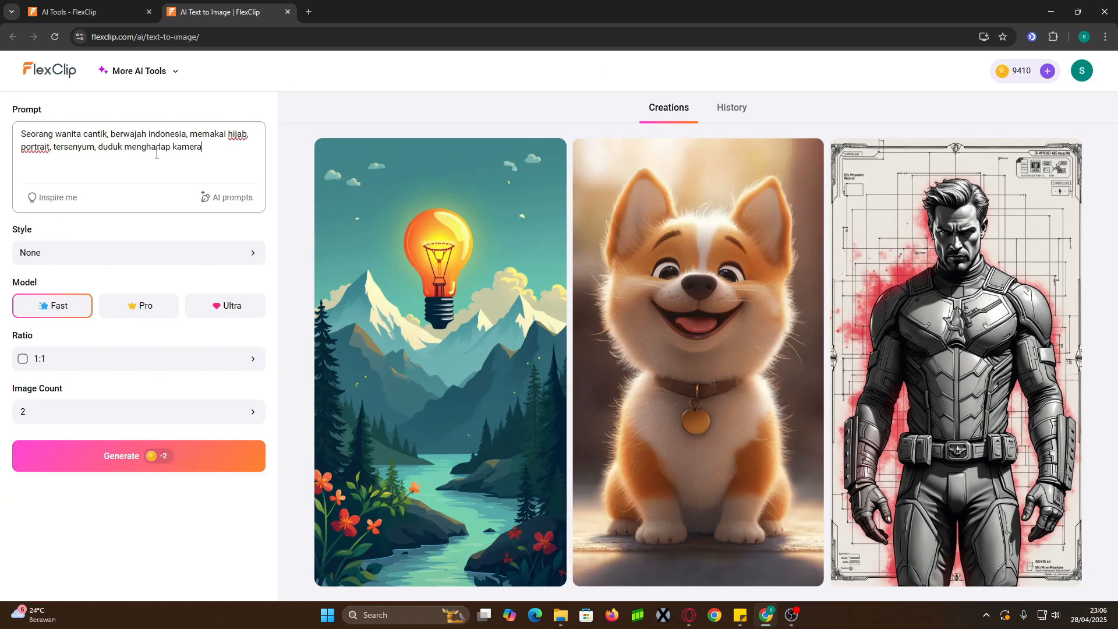
text(, close up)
- Have AI improve the portrait prompt and set the image style to Photo
click(218, 197)
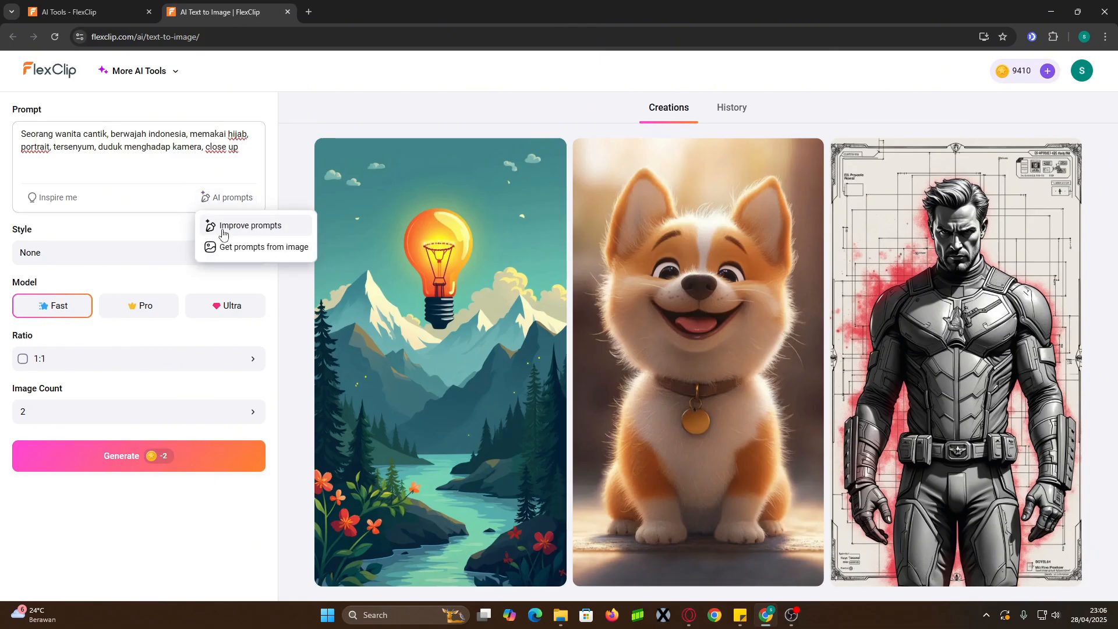
click(222, 231)
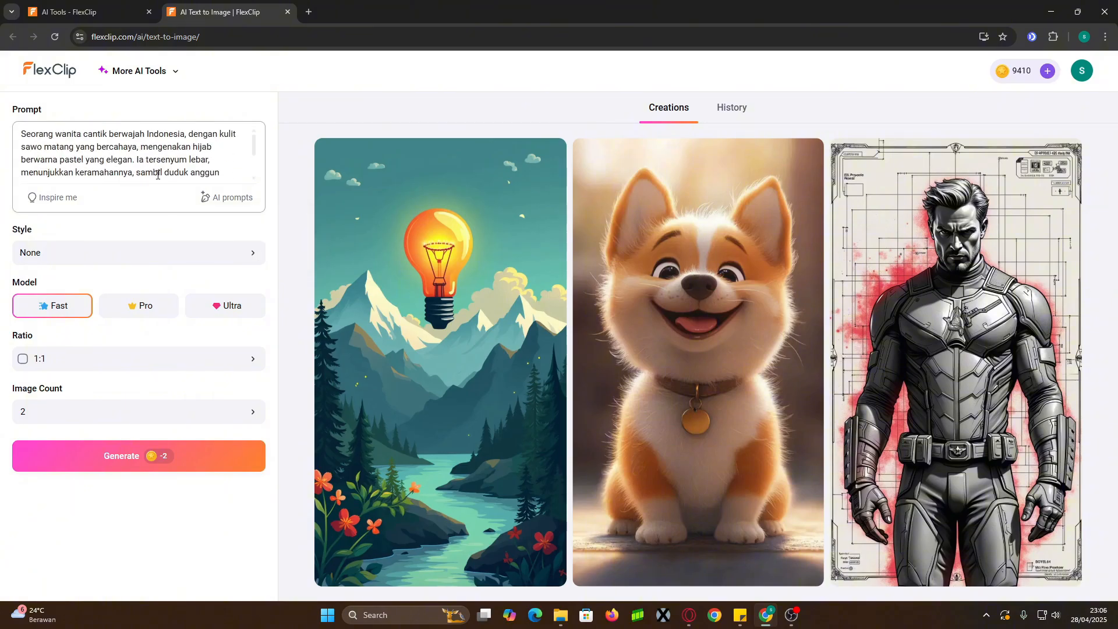
click(155, 254)
click(303, 163)
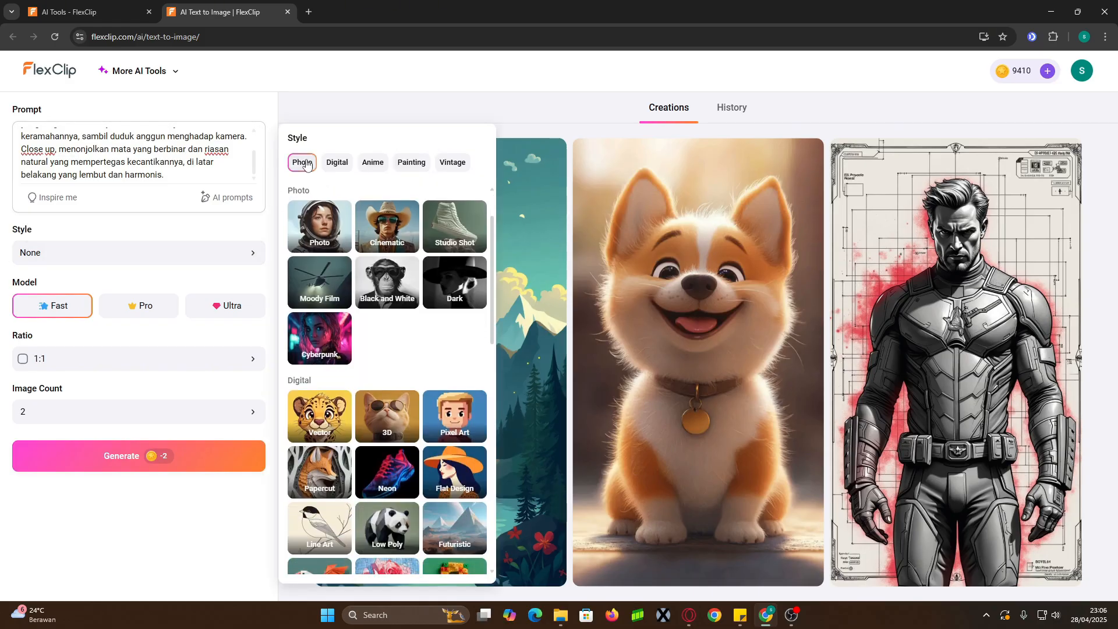
click(312, 231)
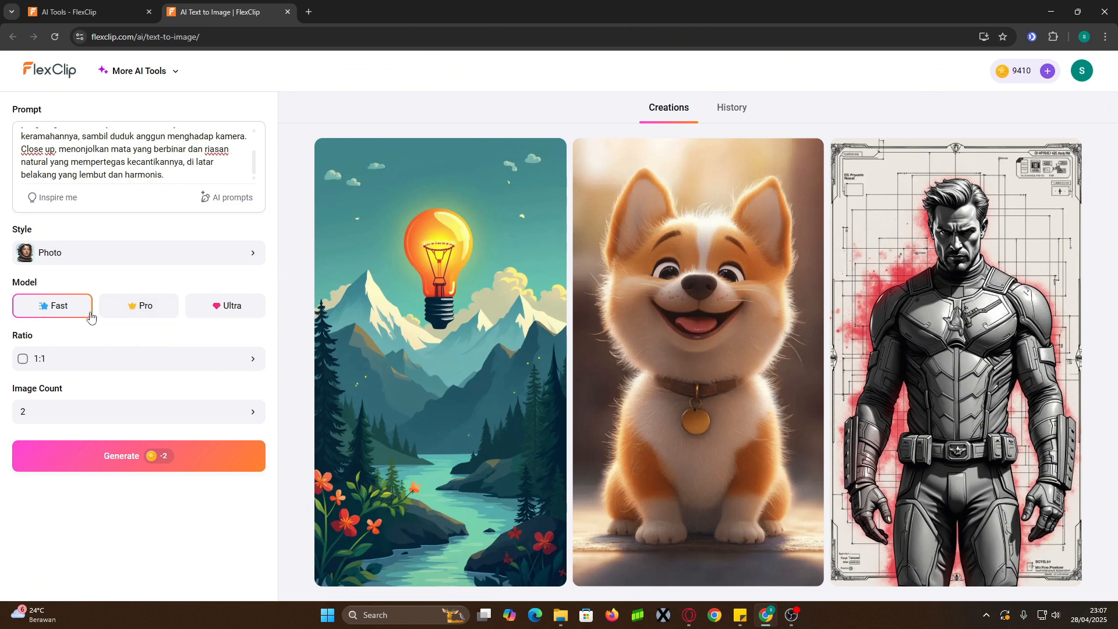
- Choose the Ultra model and set the image ratio to 2:3
click(137, 313)
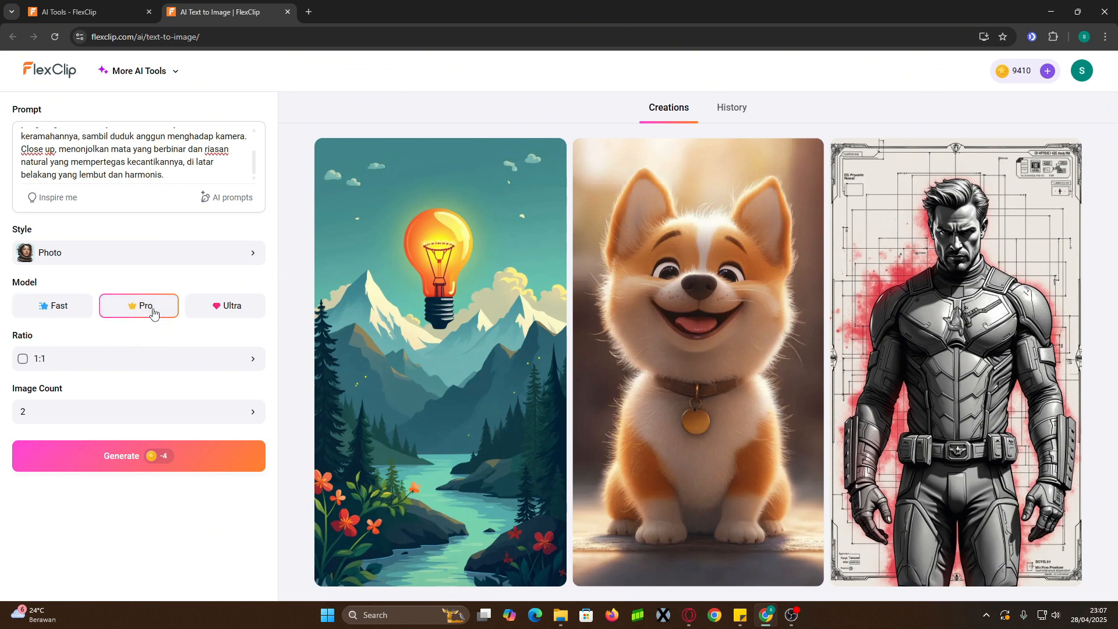
click(227, 314)
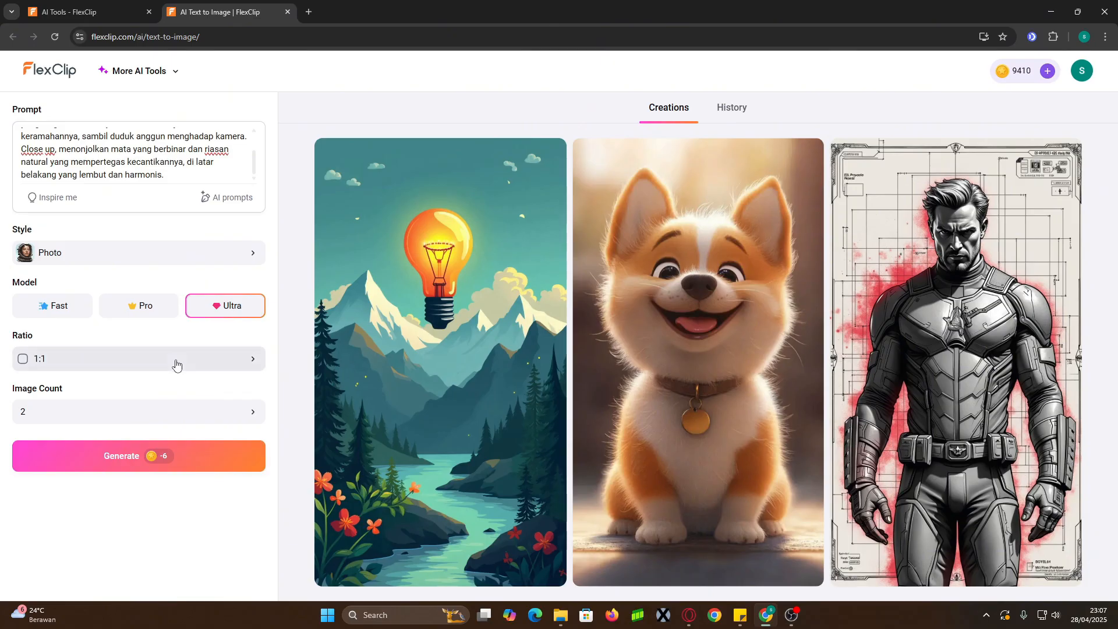
click(175, 365)
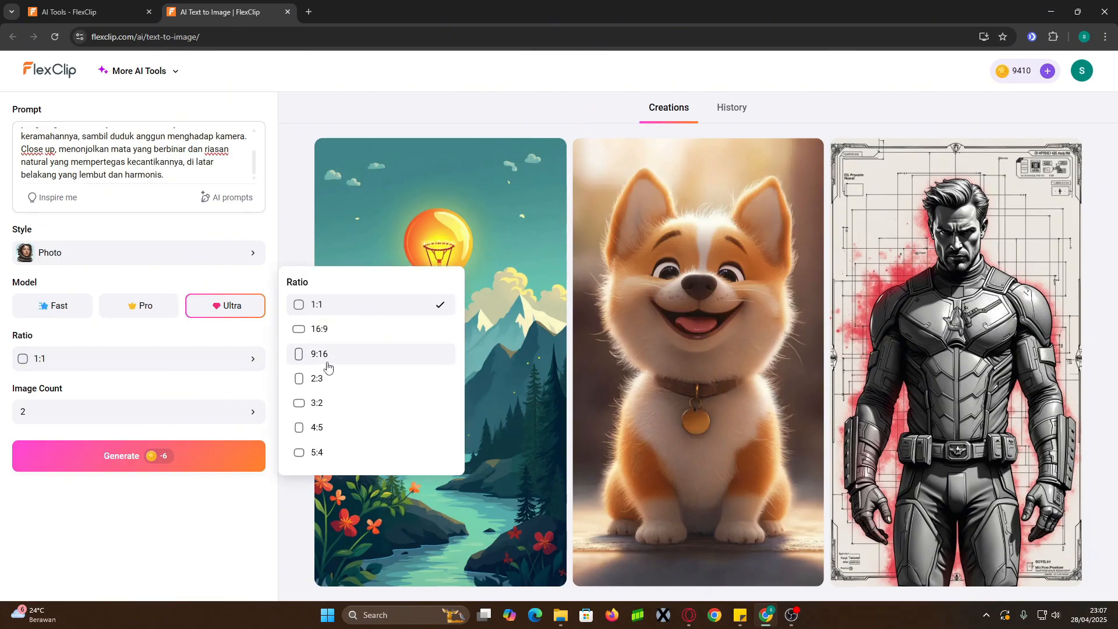
click(329, 380)
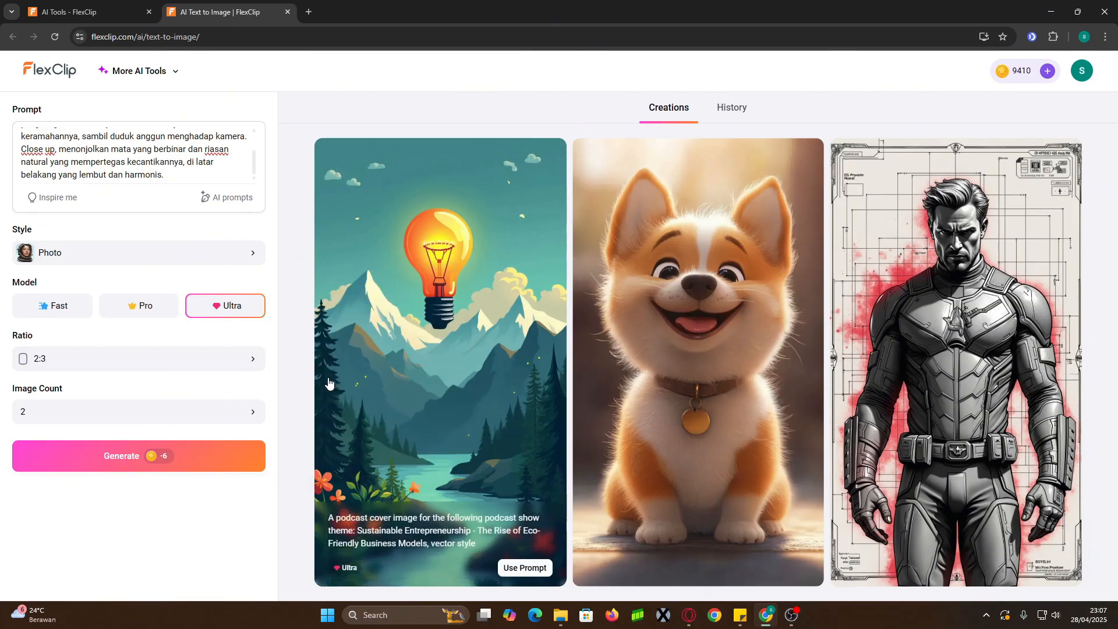
- Set the image count to 4 and generate the portraits of the woman in a hijab
click(210, 414)
click(303, 417)
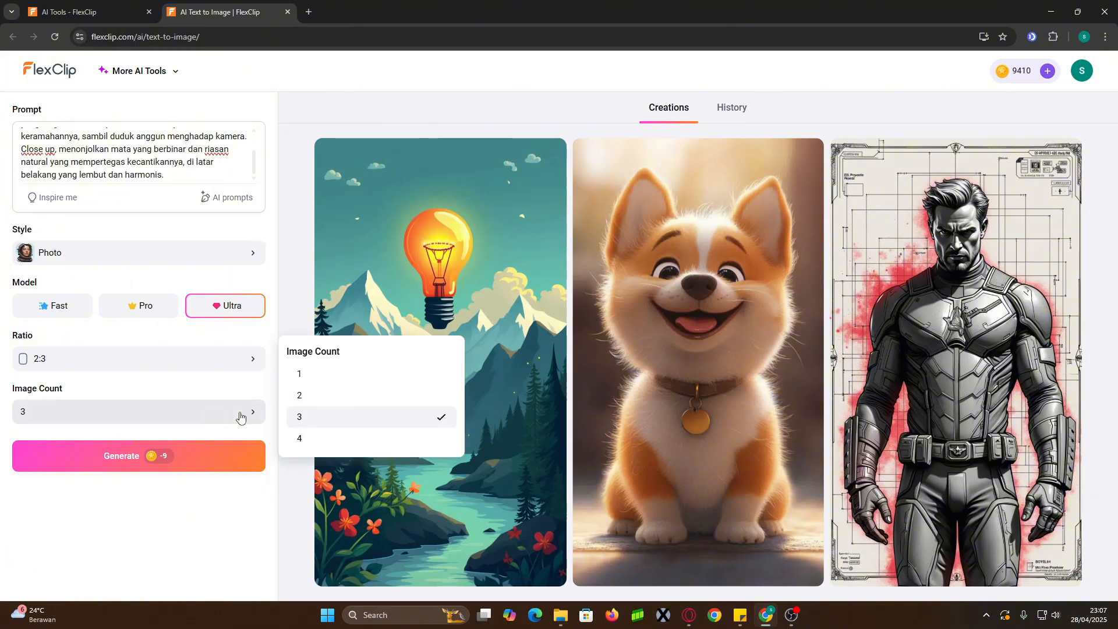
click(301, 438)
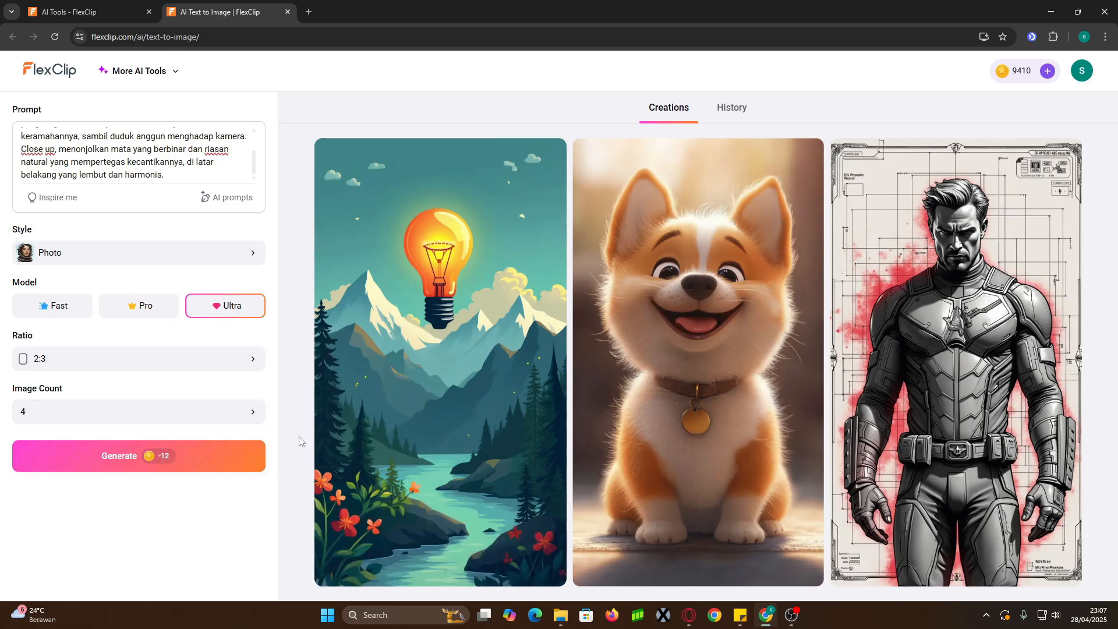
click(196, 456)
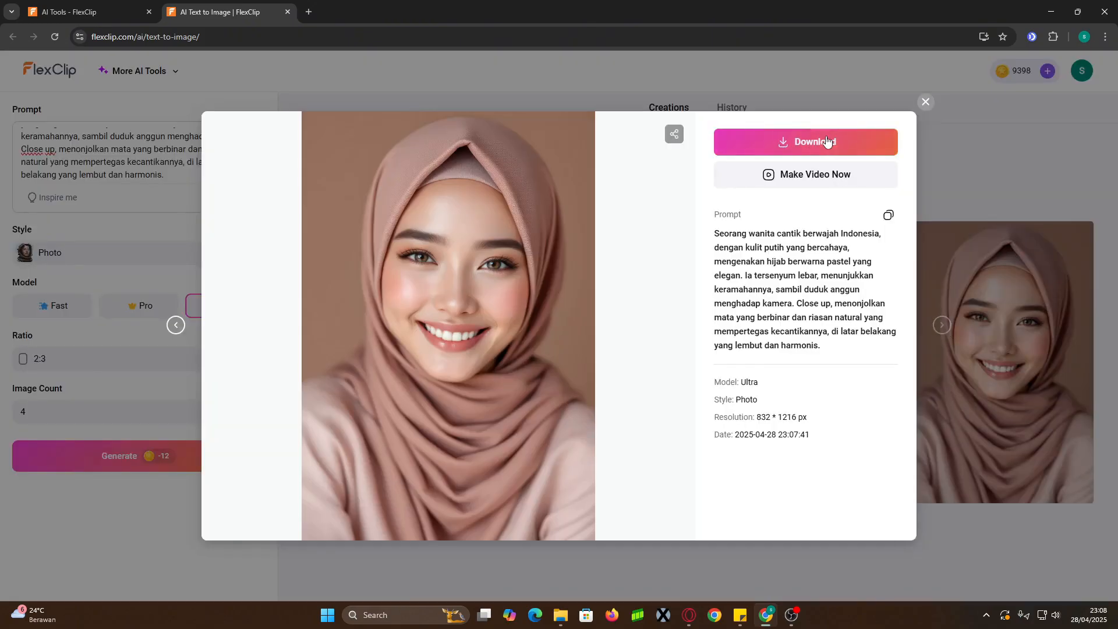
- Download the previewed portrait with the dusty-pink hijab and brown background, and close its preview
click(827, 142)
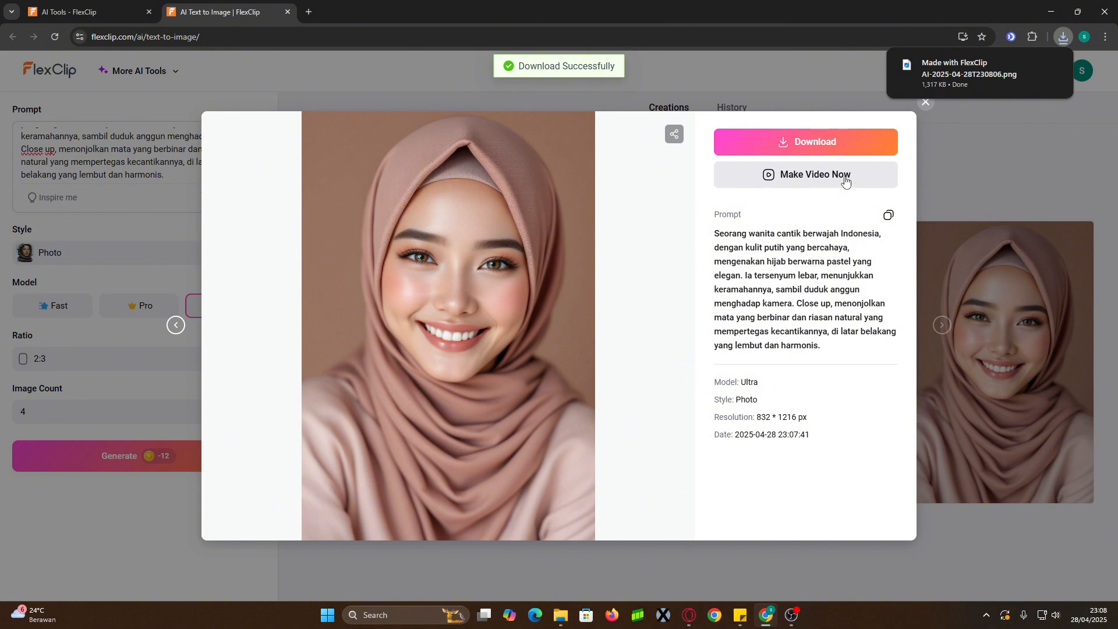
click(926, 102)
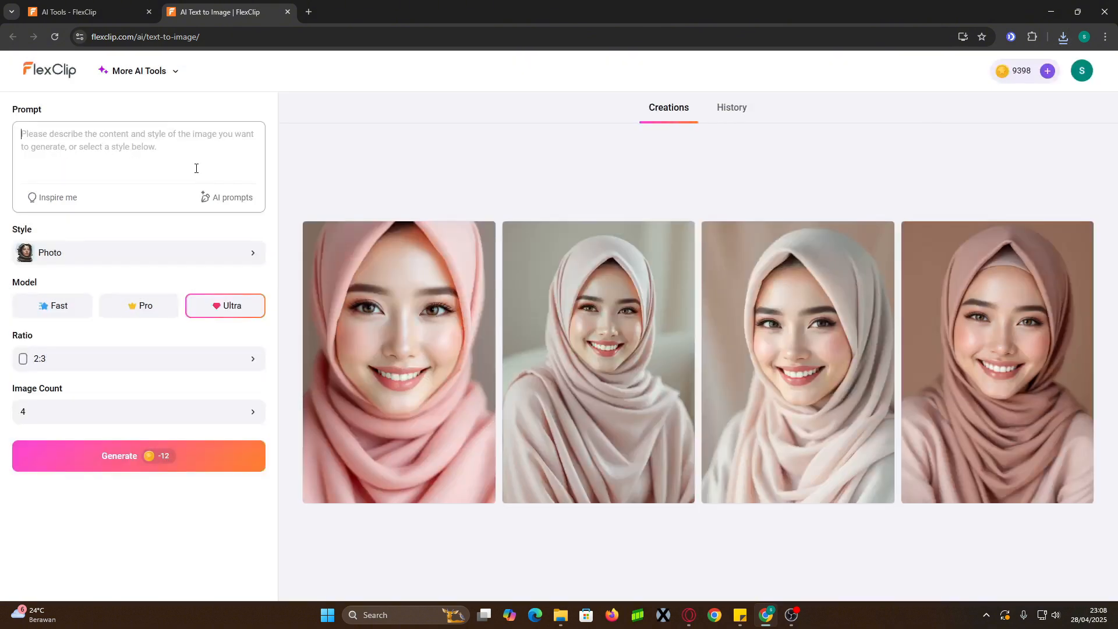
- Enter the prompt "seekor kucing gemoy berwarna kuning putih sedang bermain sepeda di taman" and have AI improve it
click(196, 168)
text(seekor )
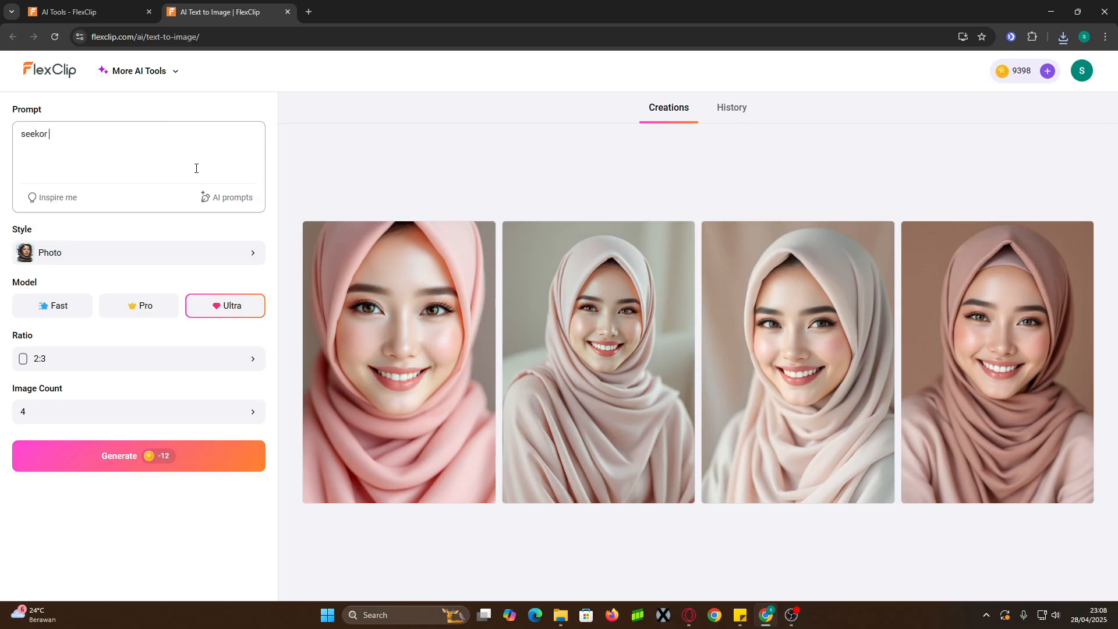
text(kucing gemoy berwarna kuning)
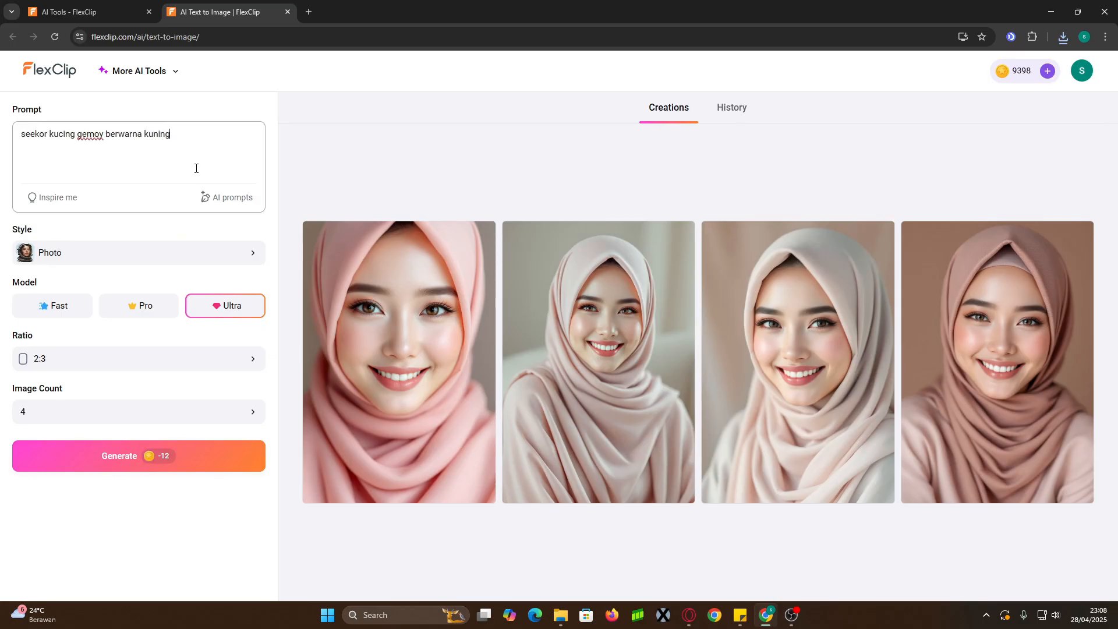
text( putih sedang bermain sepeda di taman hijau)
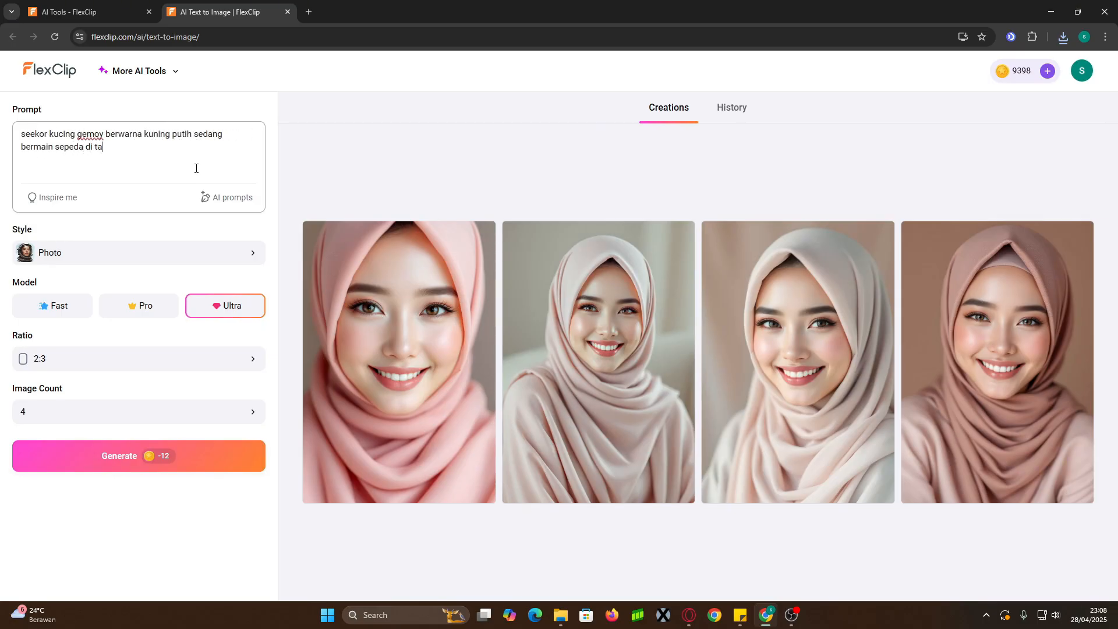
click(227, 197)
click(248, 225)
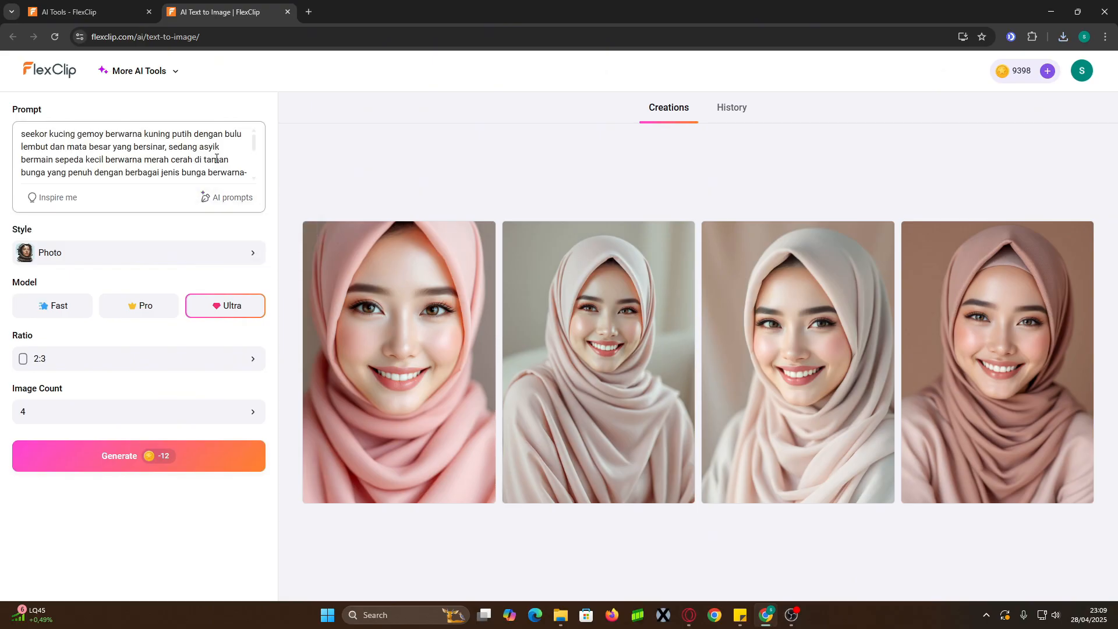
- Set the style for the cat images to the digital 3D style and the ratio to 16:9
click(169, 256)
click(337, 164)
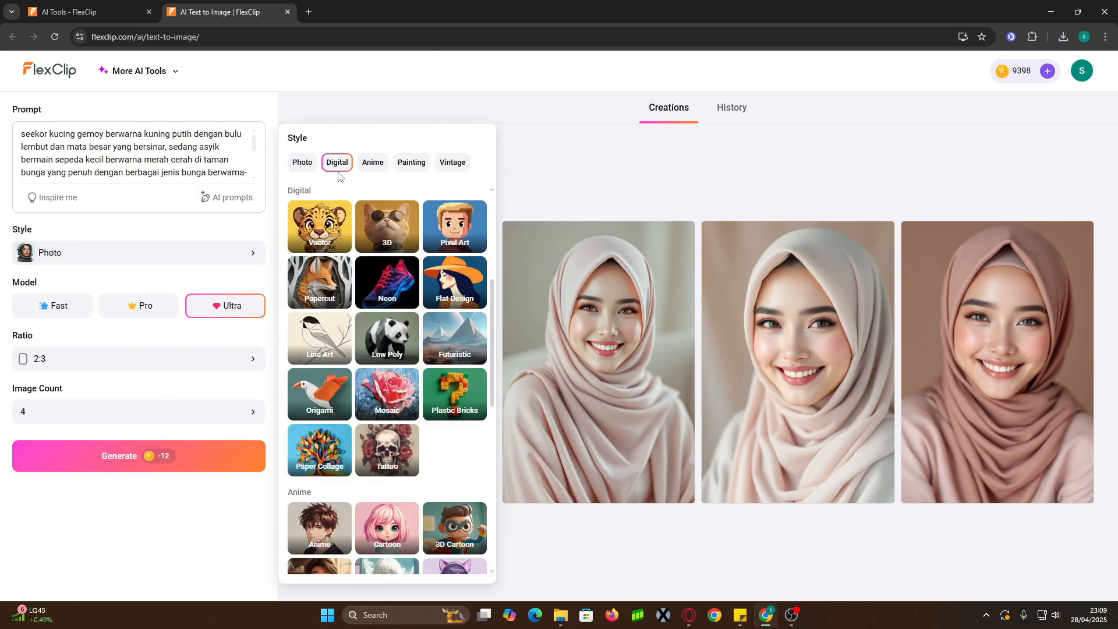
click(386, 228)
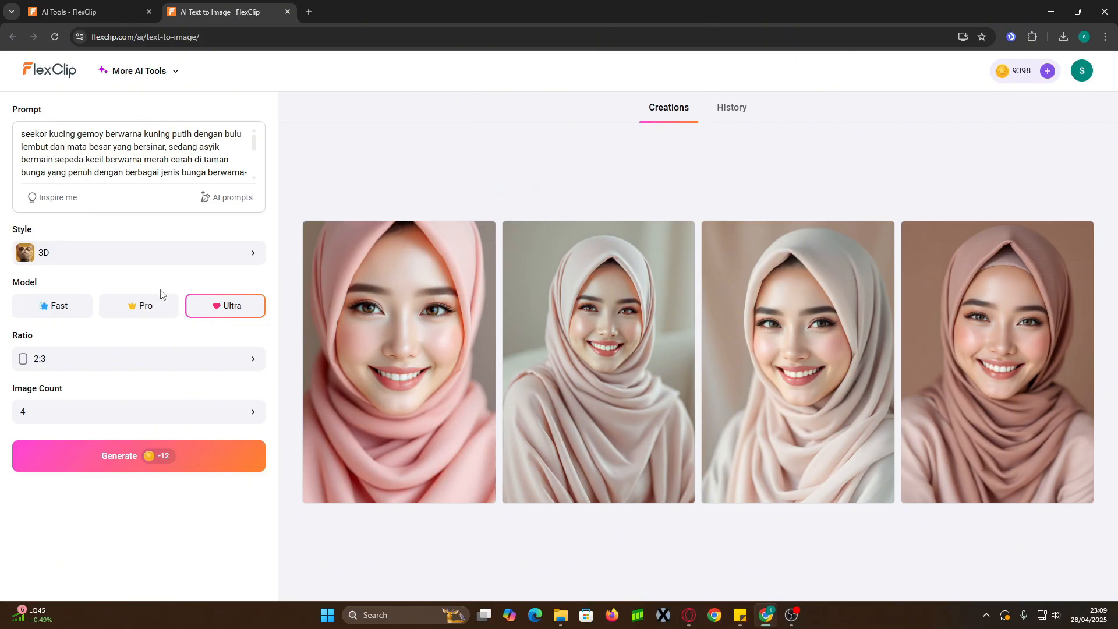
click(227, 369)
click(317, 330)
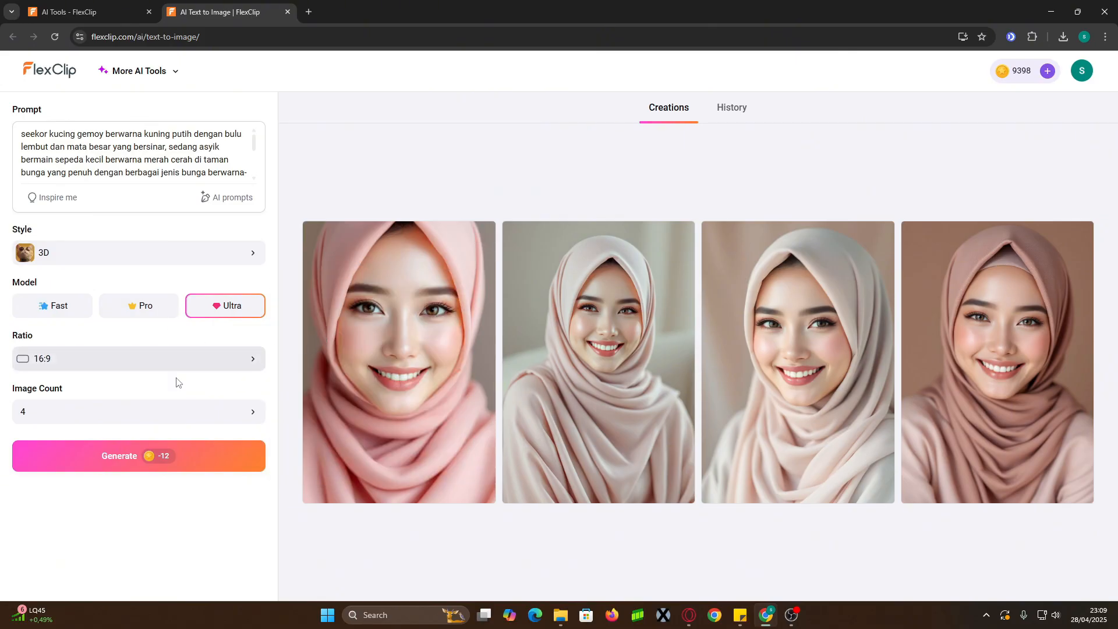
- Generate the cat images and browse through the results in the enlarged preview
click(191, 463)
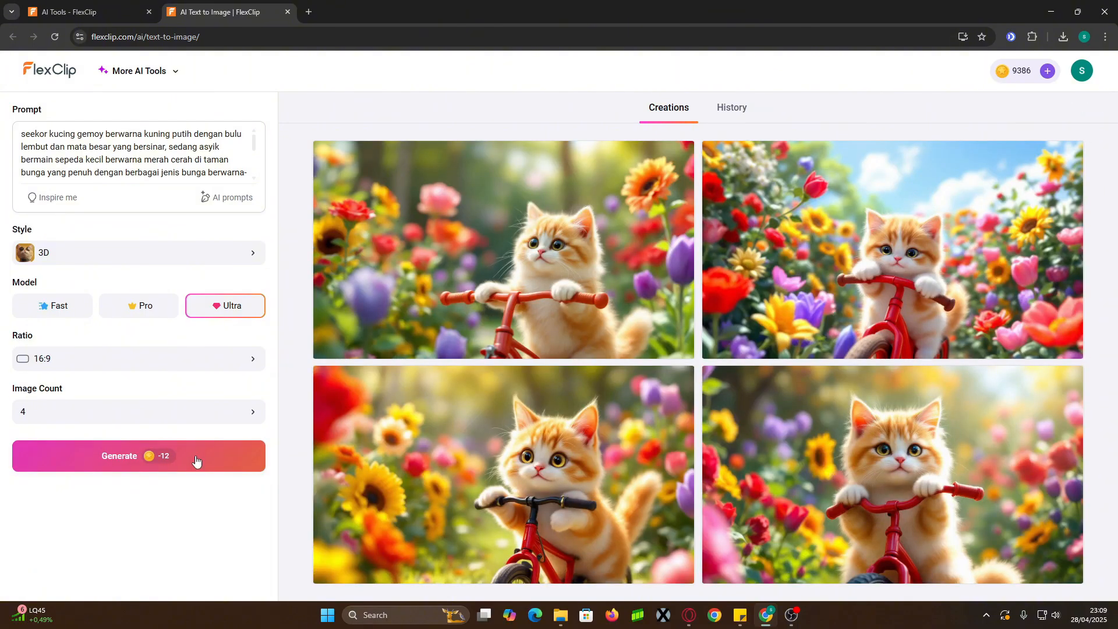
click(620, 427)
click(175, 324)
click(175, 325)
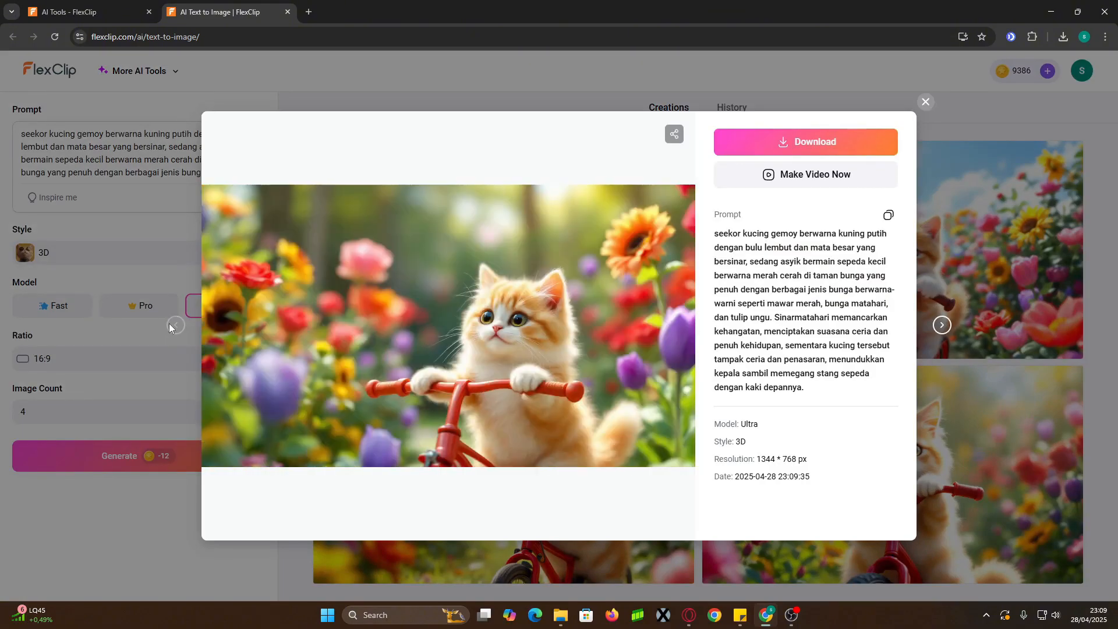
click(943, 326)
click(943, 326)
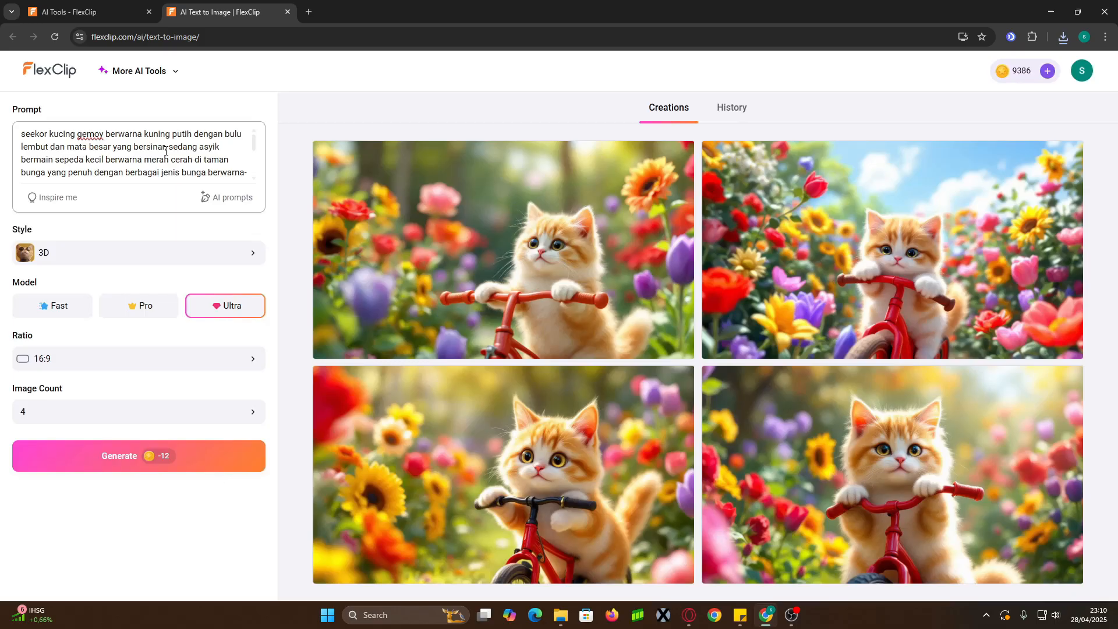
- Replace the prompt with 'sebuah buku dengan cover bertuliskan teks "Whuidih Youtube Tutorial", buat cover bukunya bergaya modern dan minimalis, bukunya di atas meja di sebelah nya ada kopi'
key(ctrl+a)
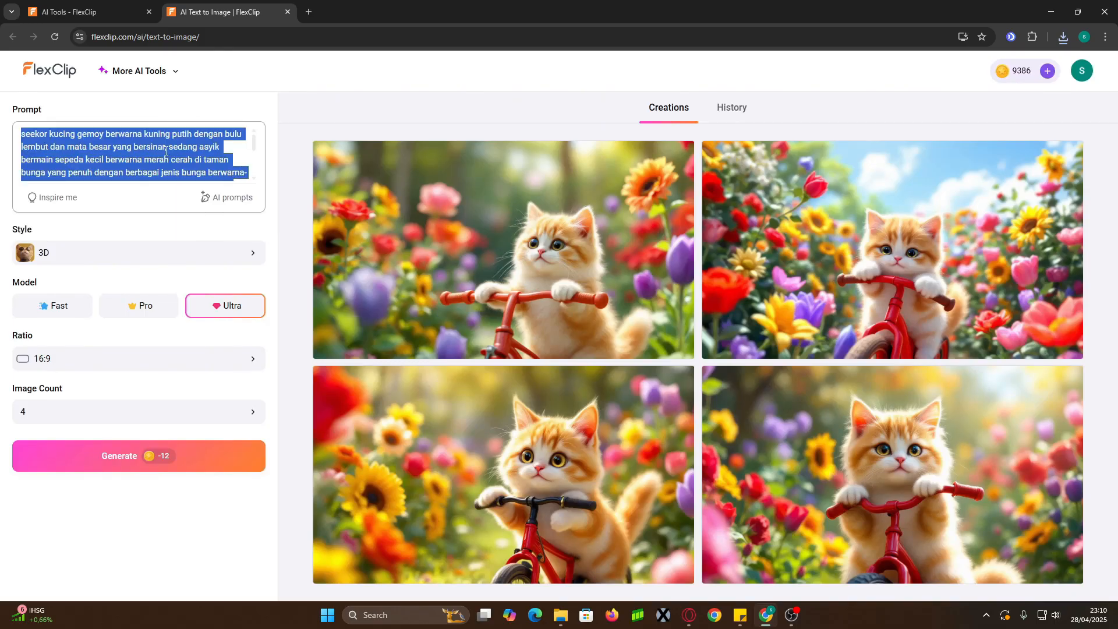
key(BackSpace)
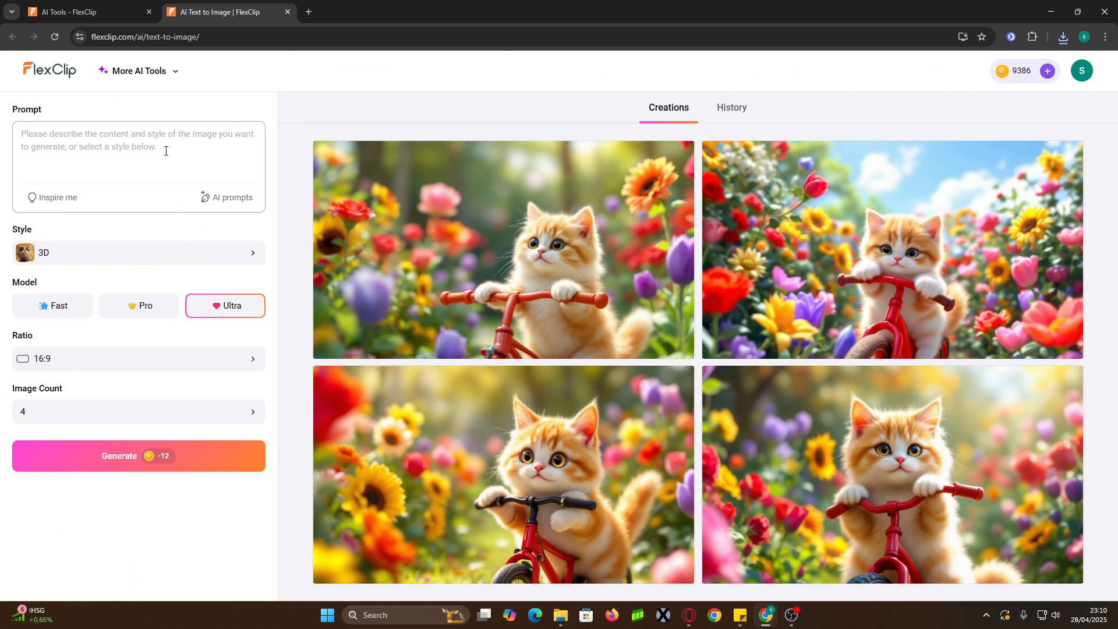
text(sebua)
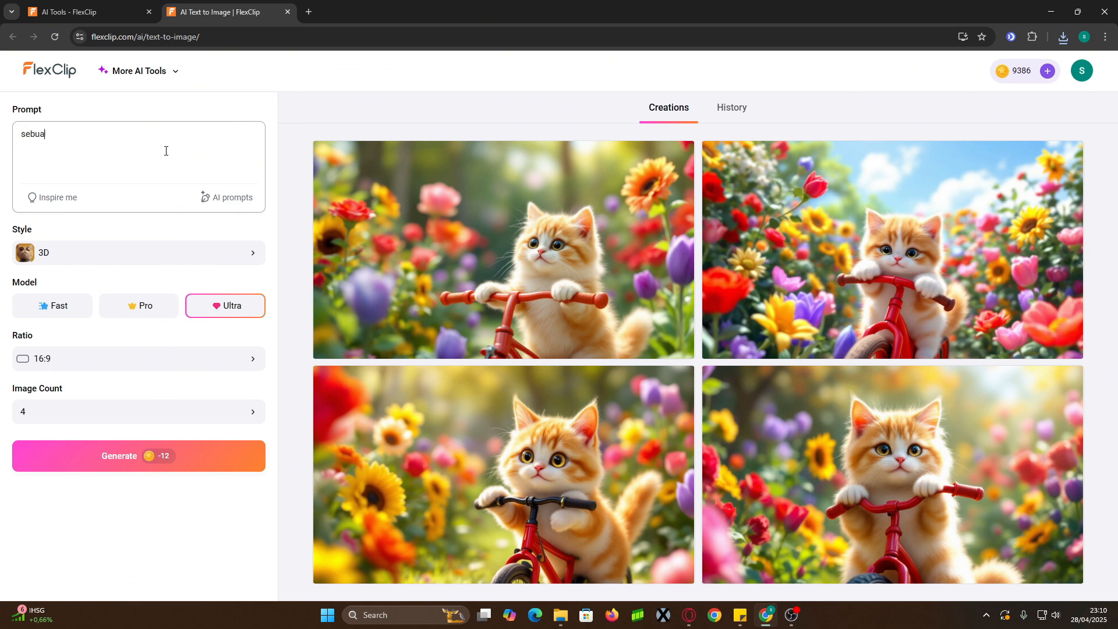
text(h buku dengan cover bertuliskan teks "Whuidih Youtube T)
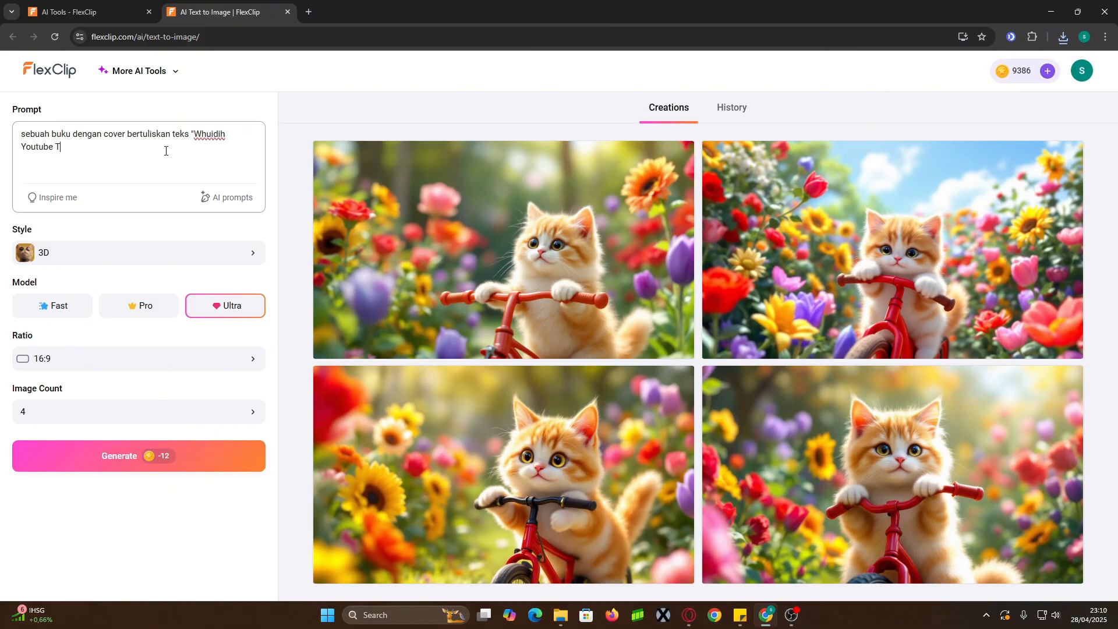
text(utorial", buat cover bukunya bergaya modern dan minimalis, bukunya di atas meja di sebelah nya ada kopi)
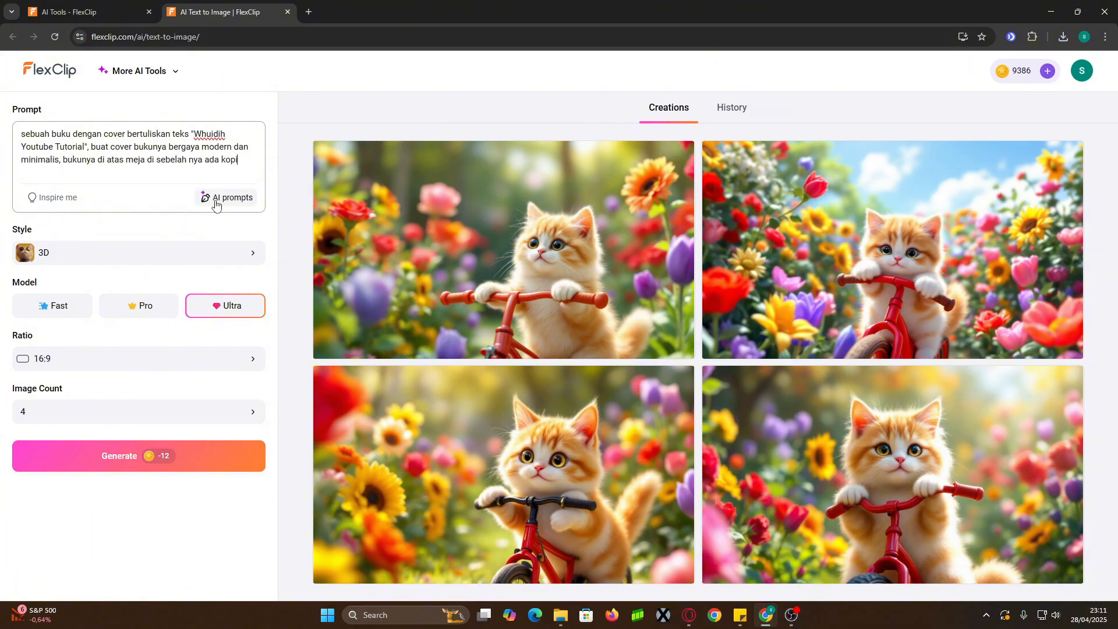
- Have AI improve the prompt describing the book and coffee on a table
mouse_move(217, 202)
click(222, 227)
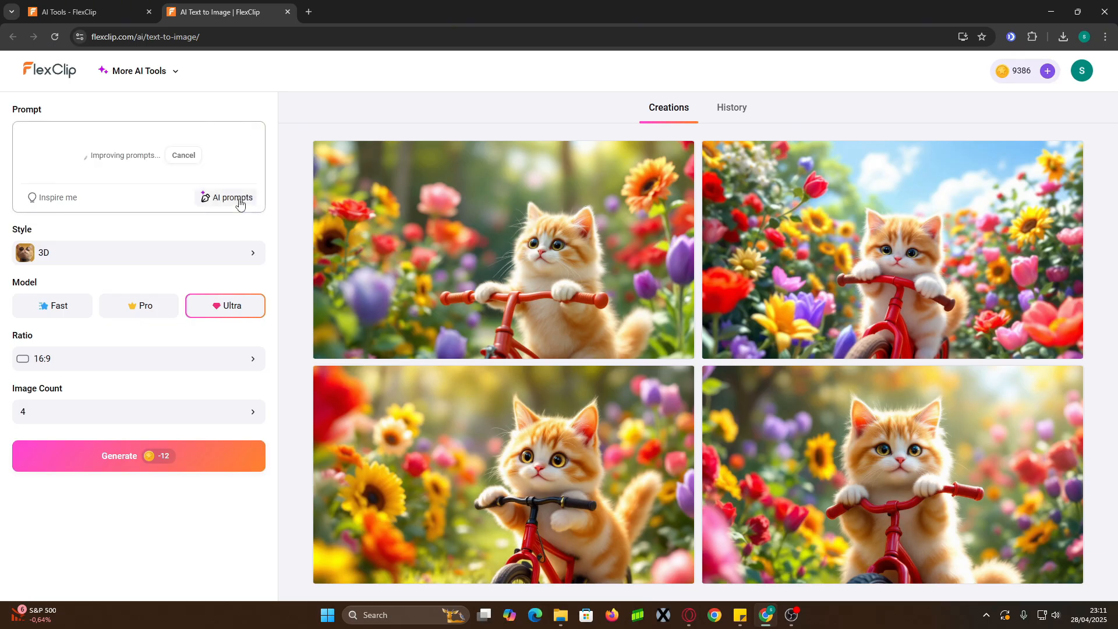
- Set the image style to Retro and generate the book cover images
click(232, 255)
scroll(233, 255, down, 10)
click(326, 445)
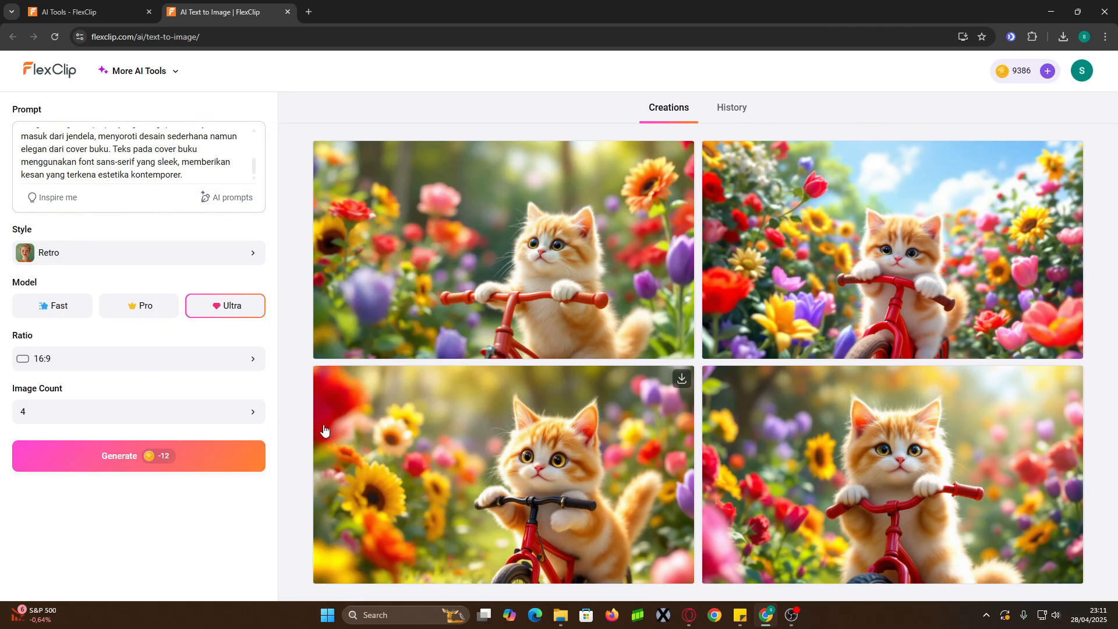
click(227, 462)
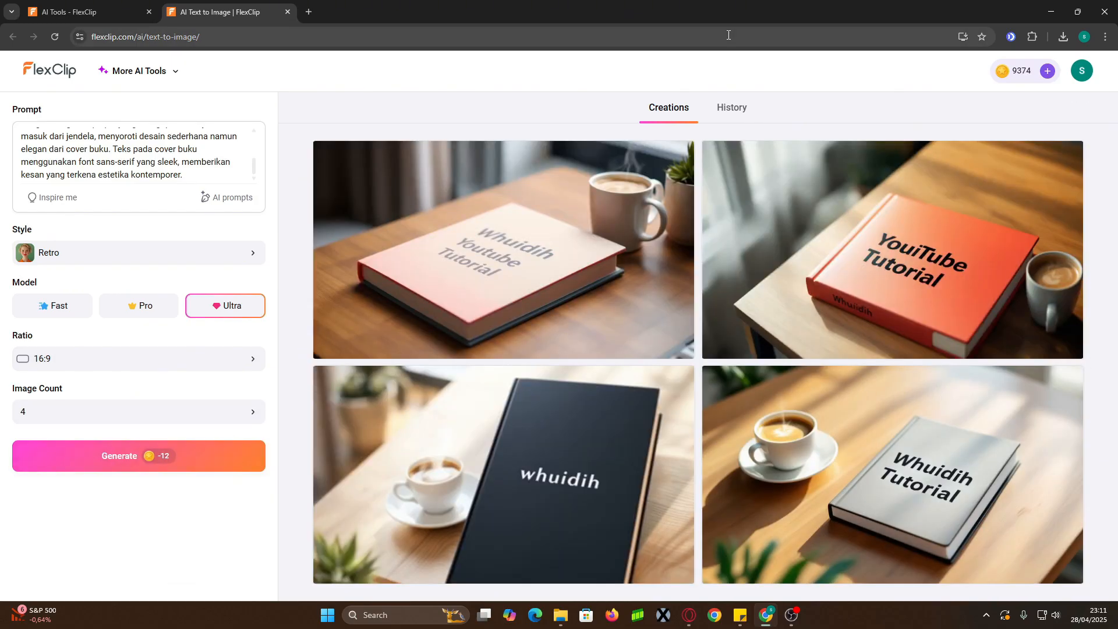
- Open the pink book cover image reading 'Whuidih Youtube Tutorial' in the enlarged preview
click(621, 253)
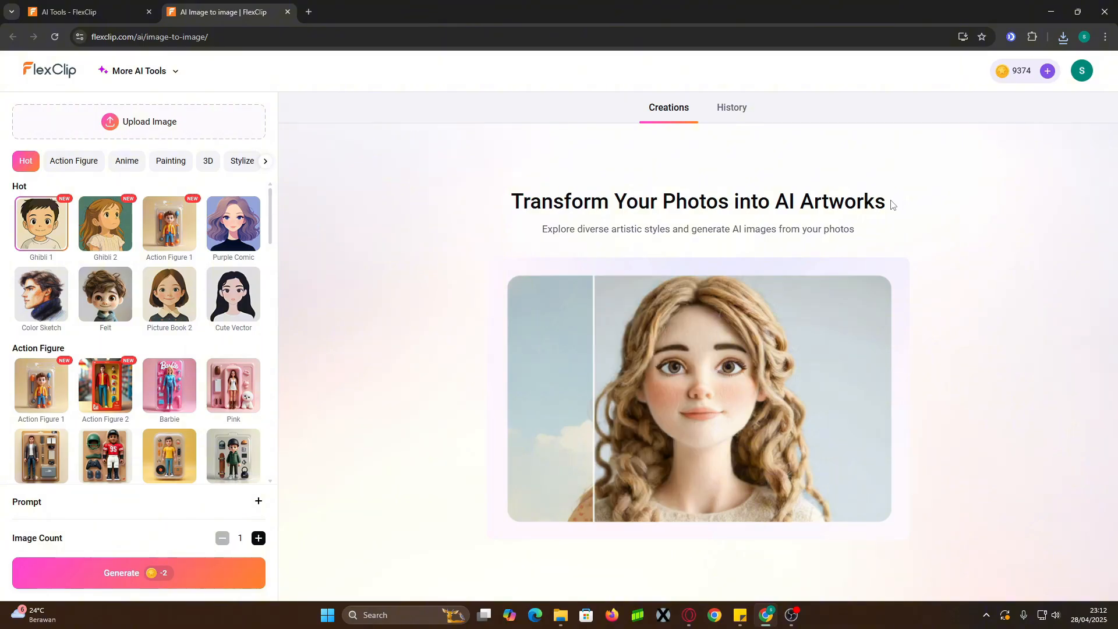
- Look through the image-to-image style categories, including Action Figure, Anime, 3D, Stylize and Holiday, and return to Action Figure
click(78, 166)
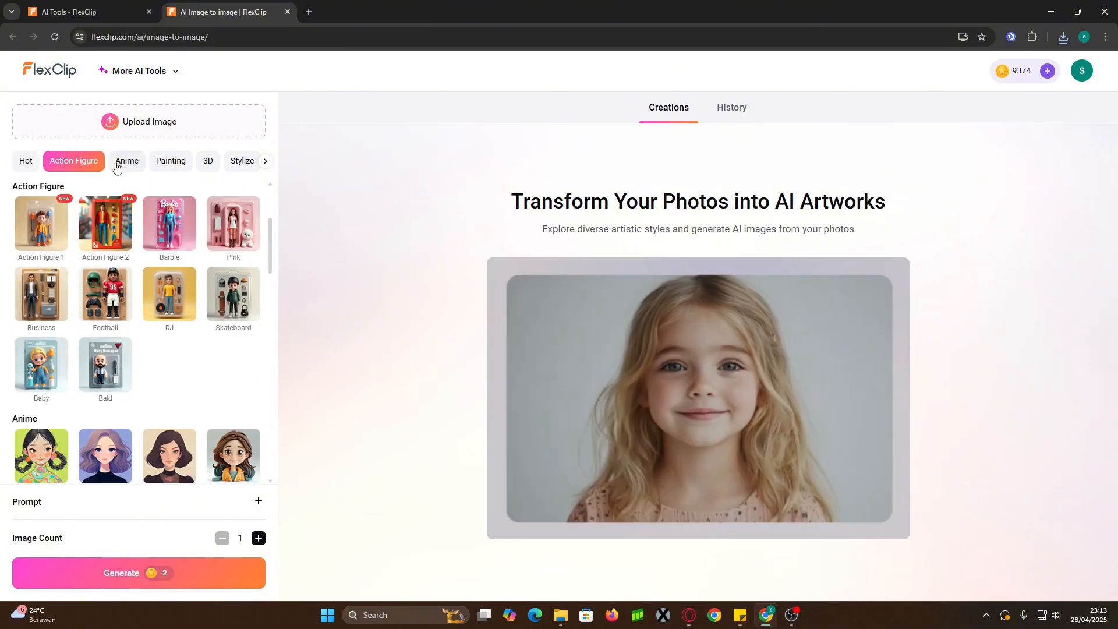
click(118, 166)
click(168, 166)
click(172, 166)
click(187, 166)
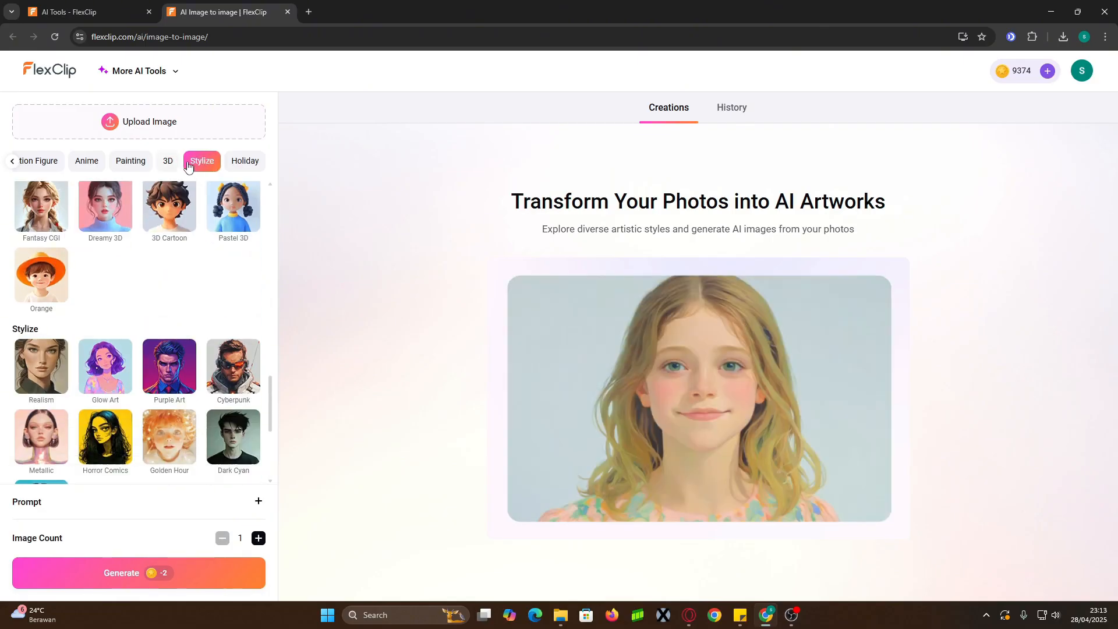
click(238, 165)
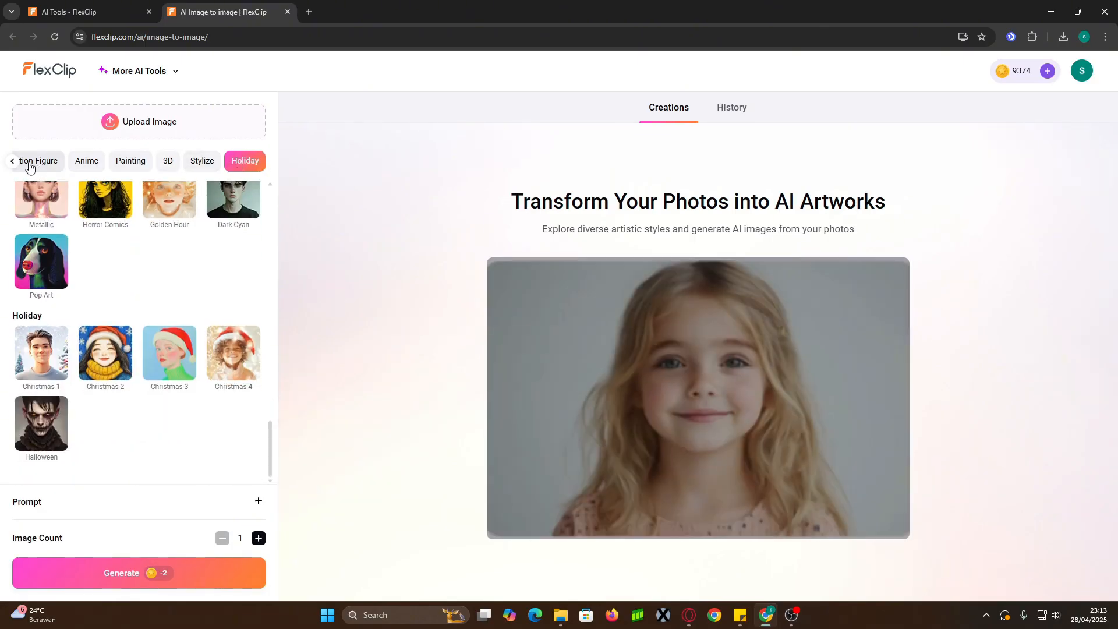
click(30, 166)
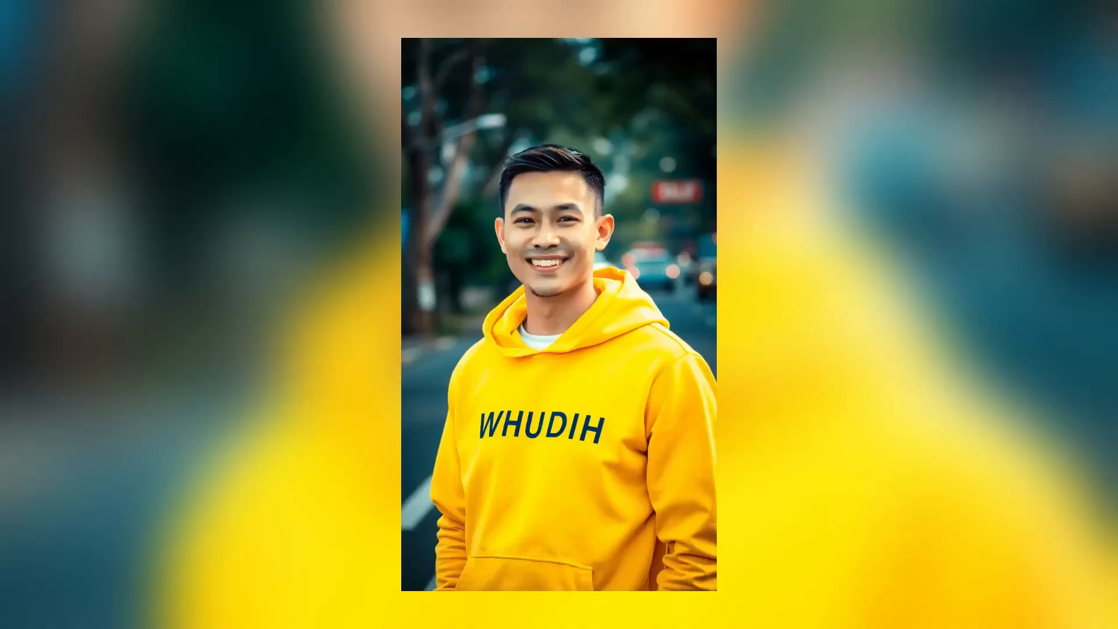
- Upload the yellow hoodie portrait 'Made with FlexClip AI-2025-04-28T231929' and select the Football action figure style
click(143, 120)
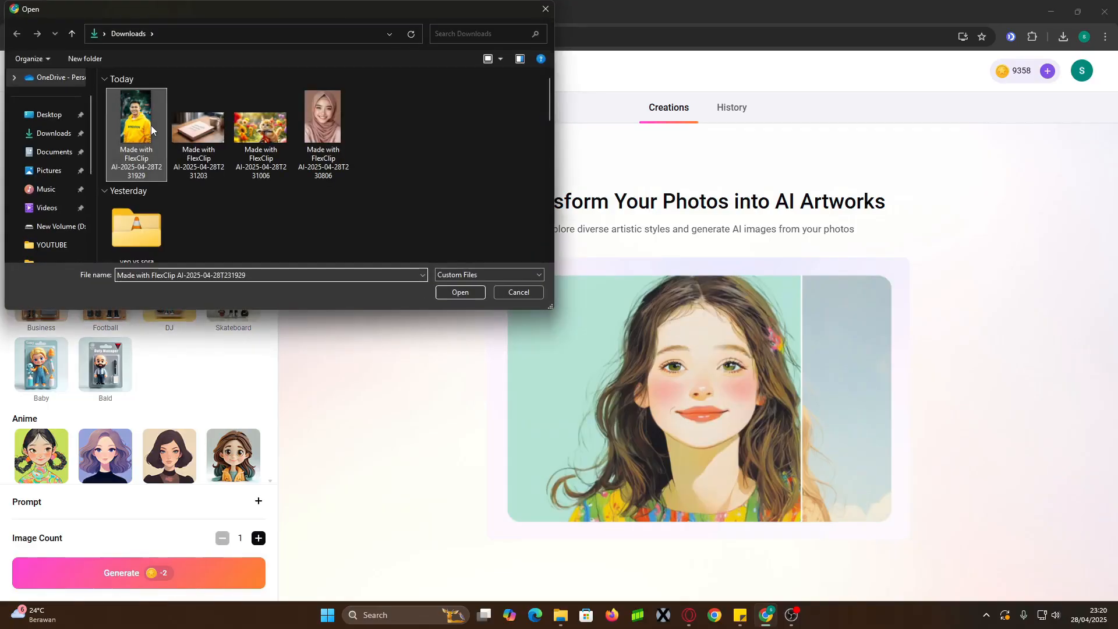
click(457, 292)
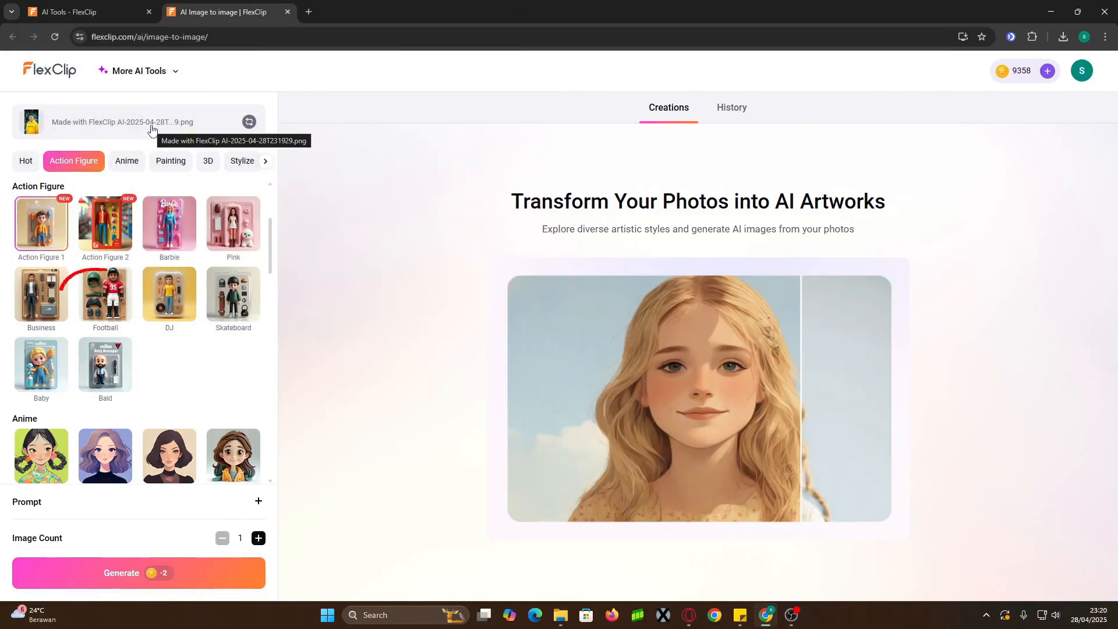
click(106, 294)
scroll(220, 466, down, 1)
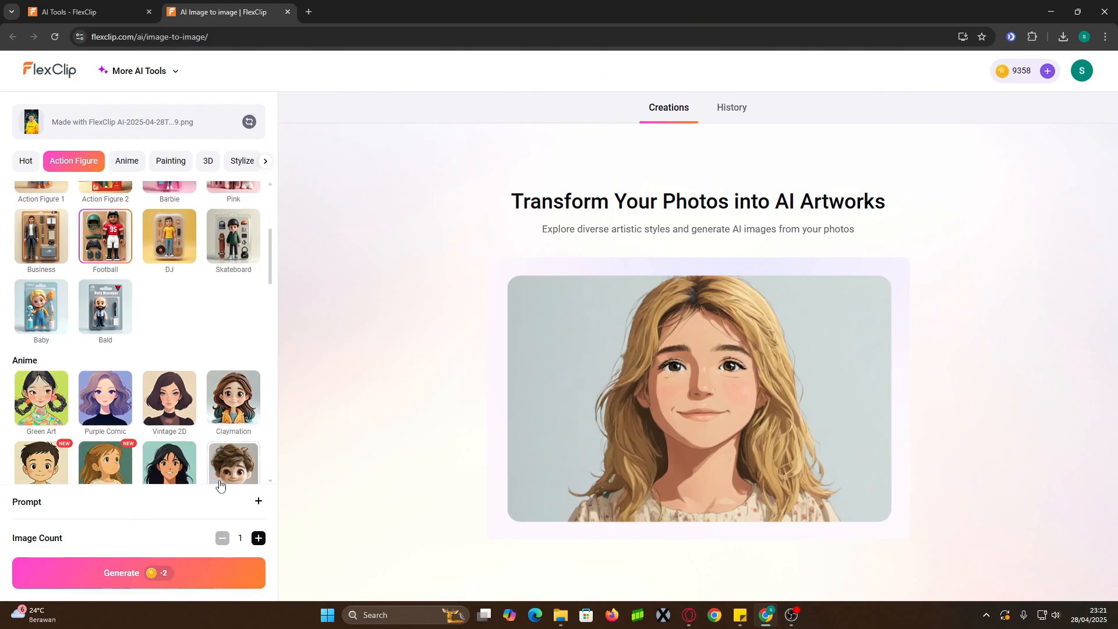
- Set the image count to 4 without adding a prompt and generate the football action figure images
click(258, 502)
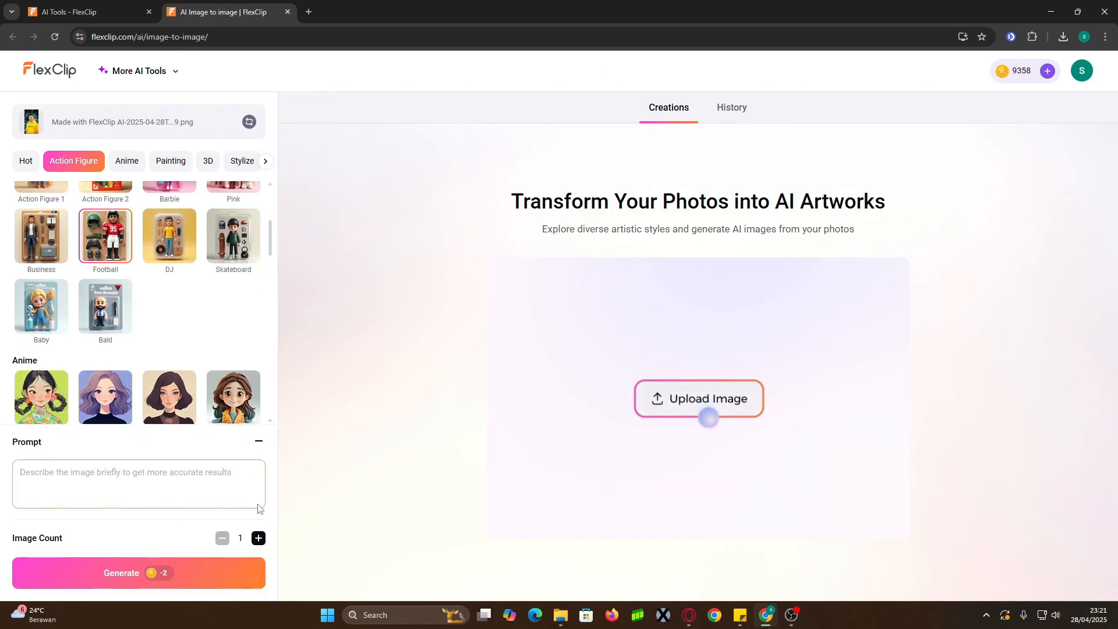
click(258, 441)
click(259, 538)
click(259, 538)
click(259, 538)
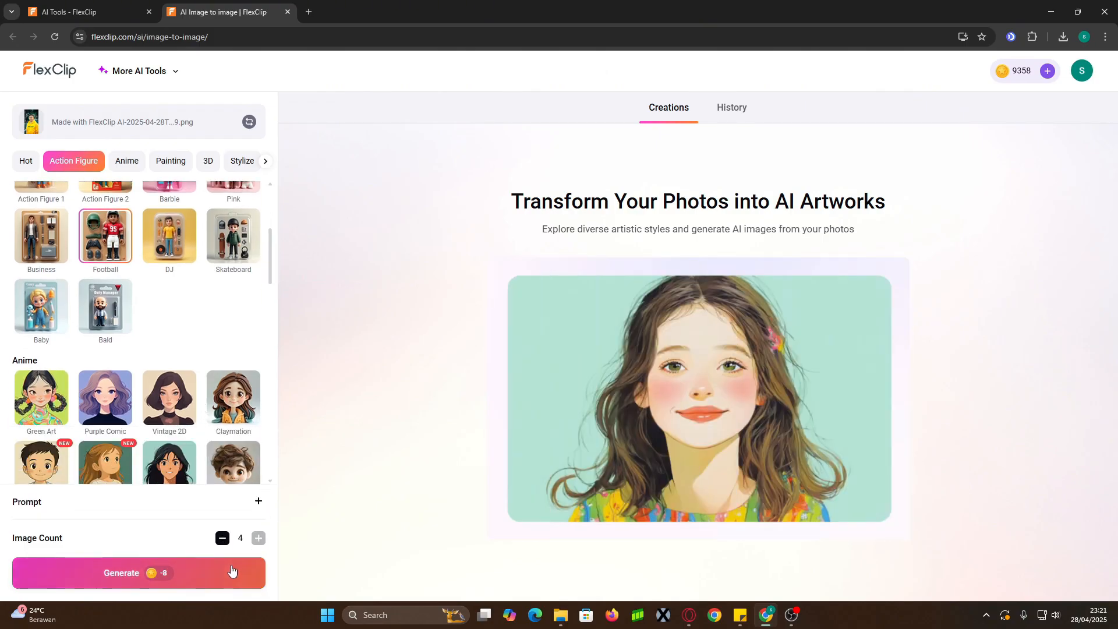
click(231, 571)
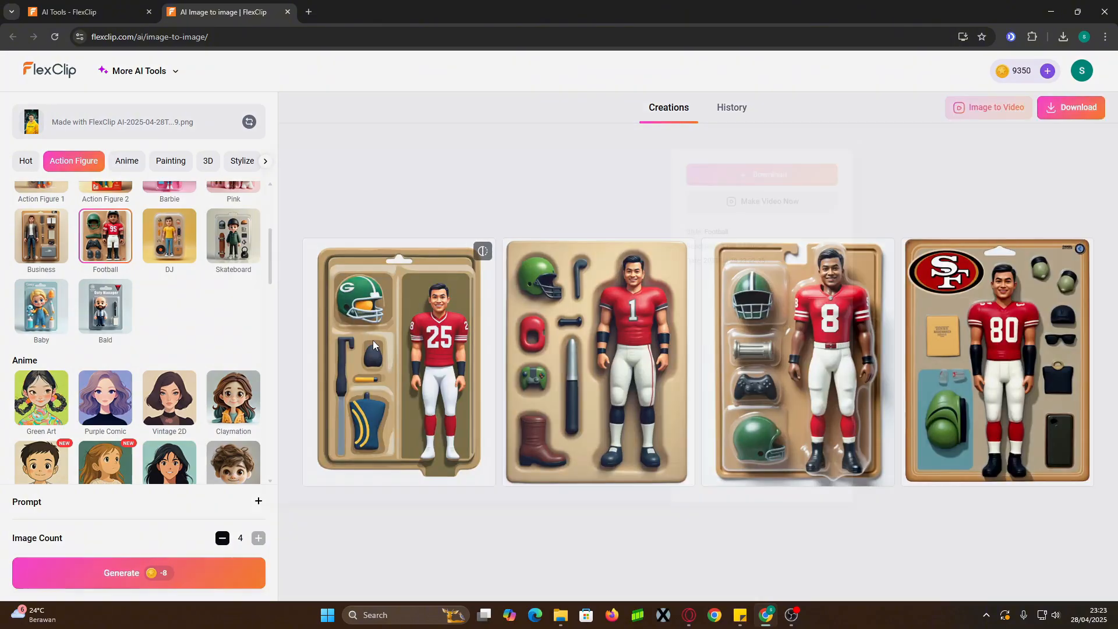
- View the generated football action figures one after another in the enlarged preview
click(373, 340)
click(943, 328)
click(943, 326)
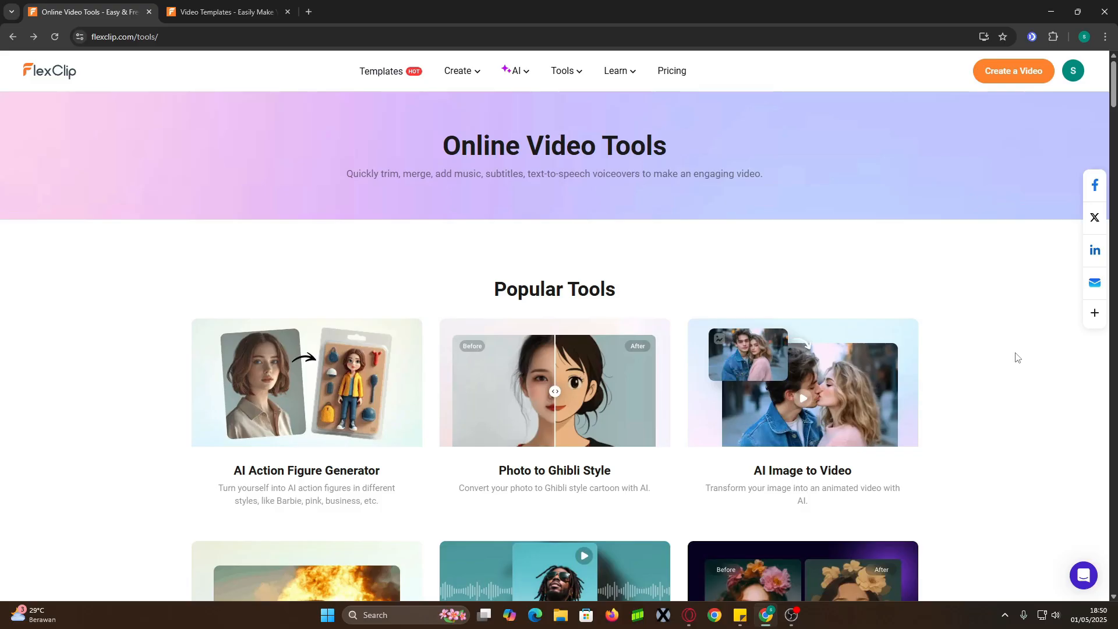
- Open the AI Video Generator from the popular tools and view its text-to-video and image-to-video options
scroll(1017, 357, down, 4)
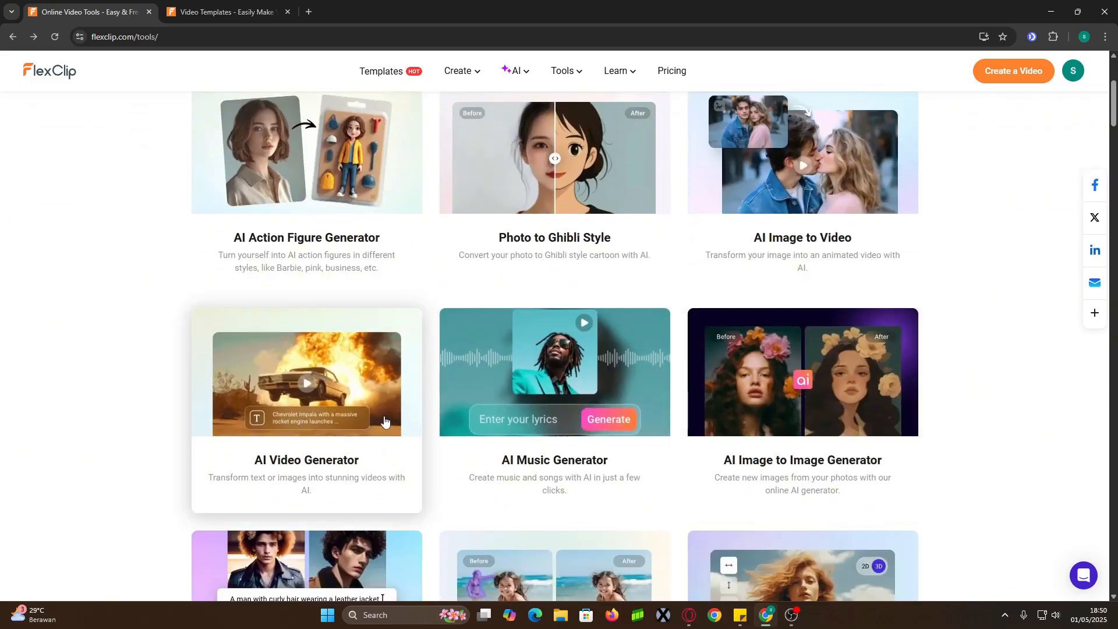
click(385, 421)
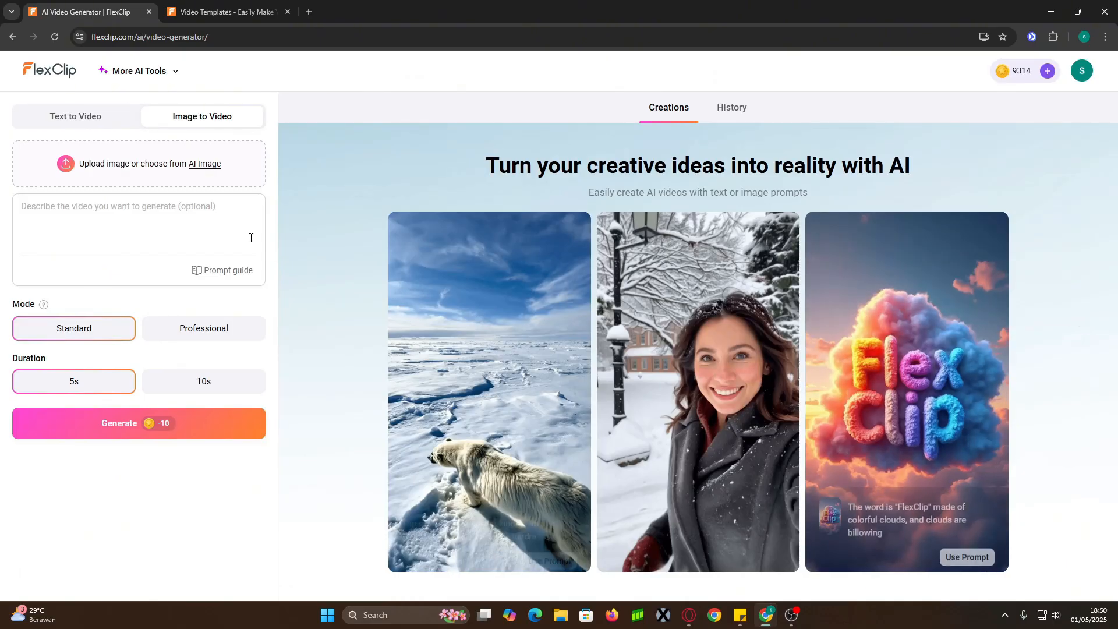
click(58, 116)
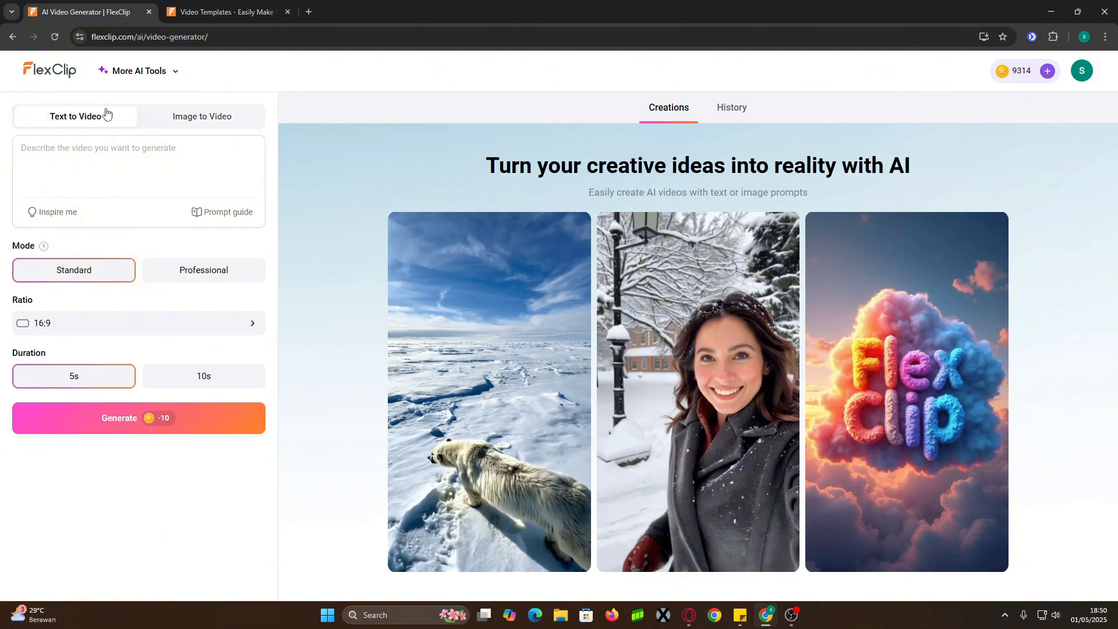
click(208, 121)
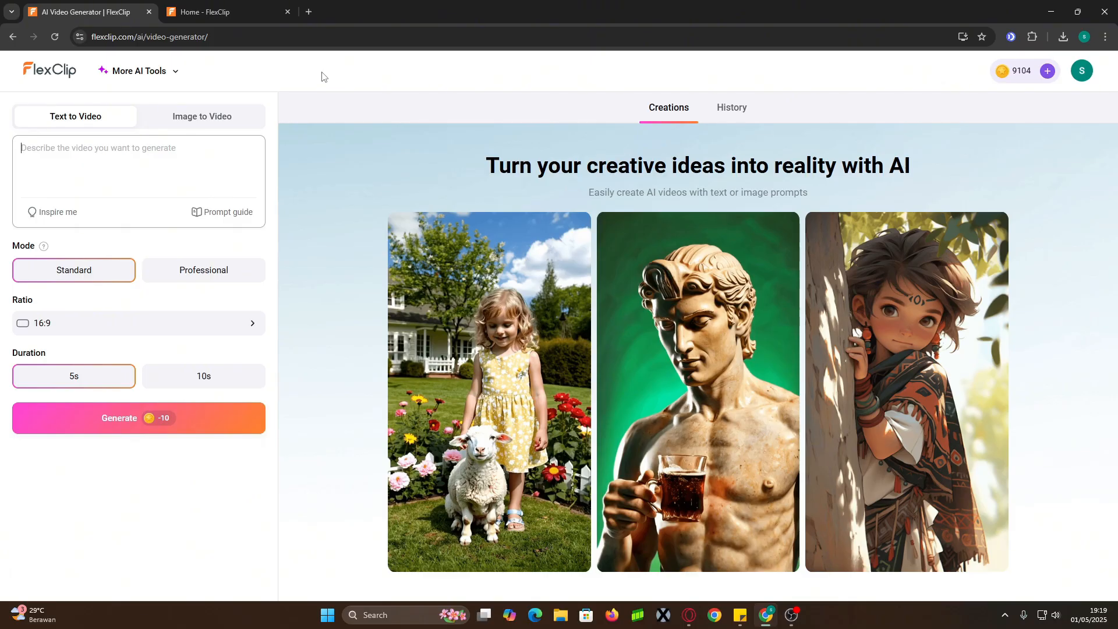
- Enter the text-to-video prompt 'a man walking in the city wearing yellow jacket' and set the mode to Professional
text(a man walking in the city wearing yellow jacket)
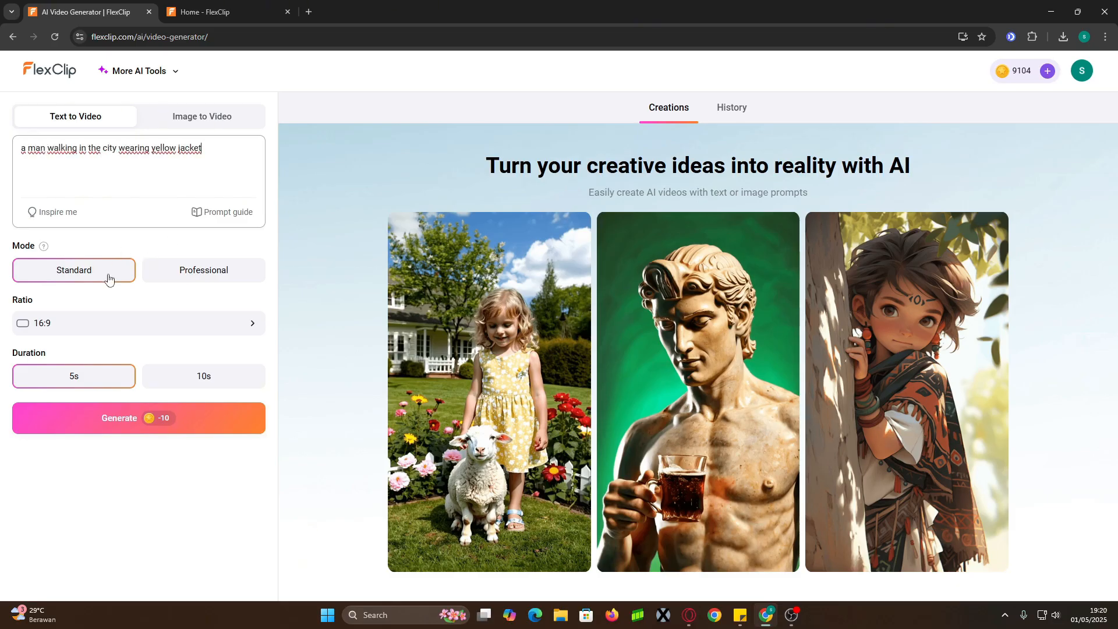
click(171, 278)
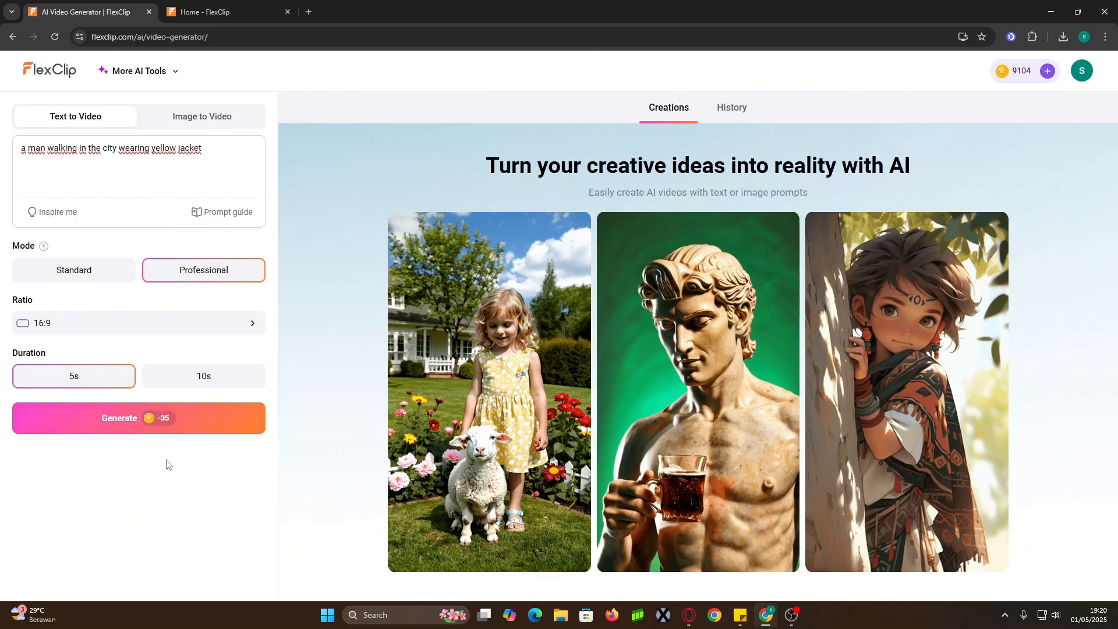
click(97, 268)
click(193, 284)
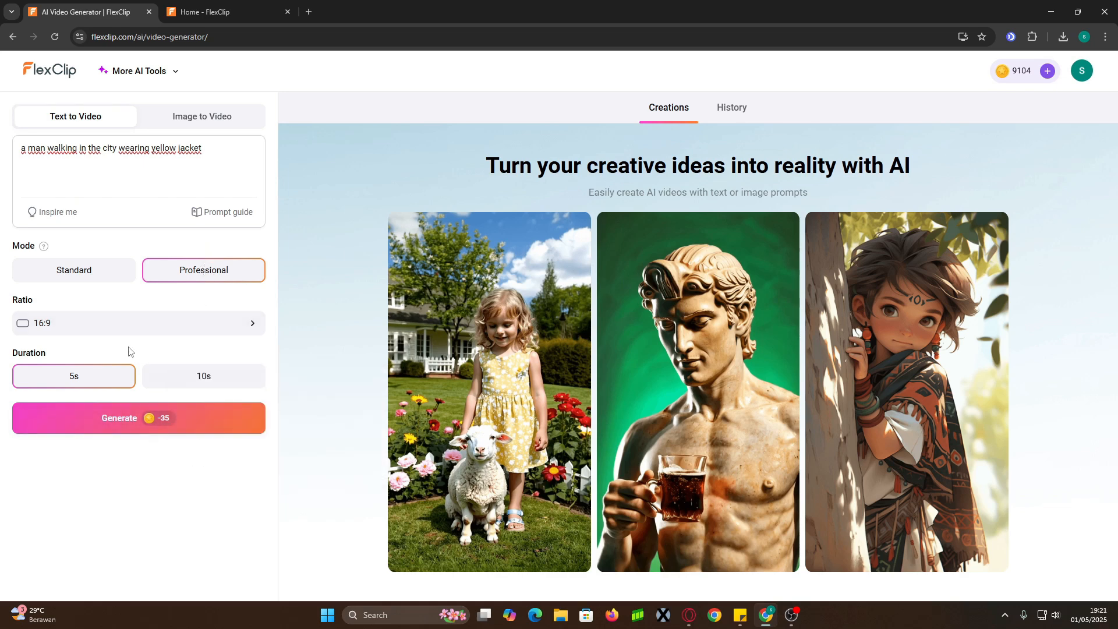
click(99, 278)
click(183, 278)
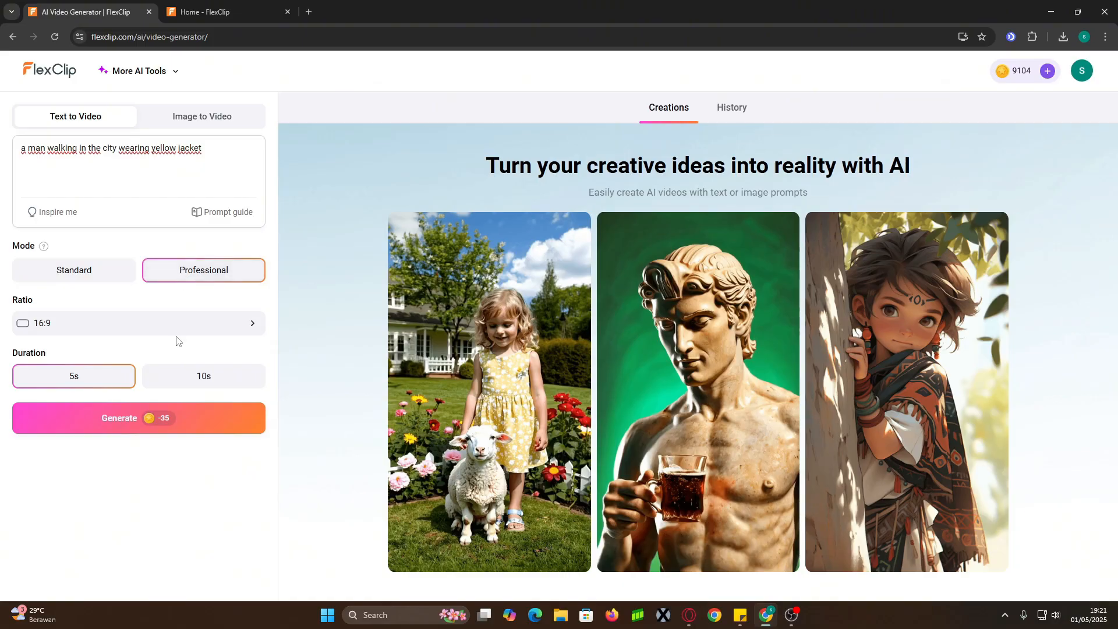
- Set the video ratio to 16:9 and the duration to 10s
click(184, 328)
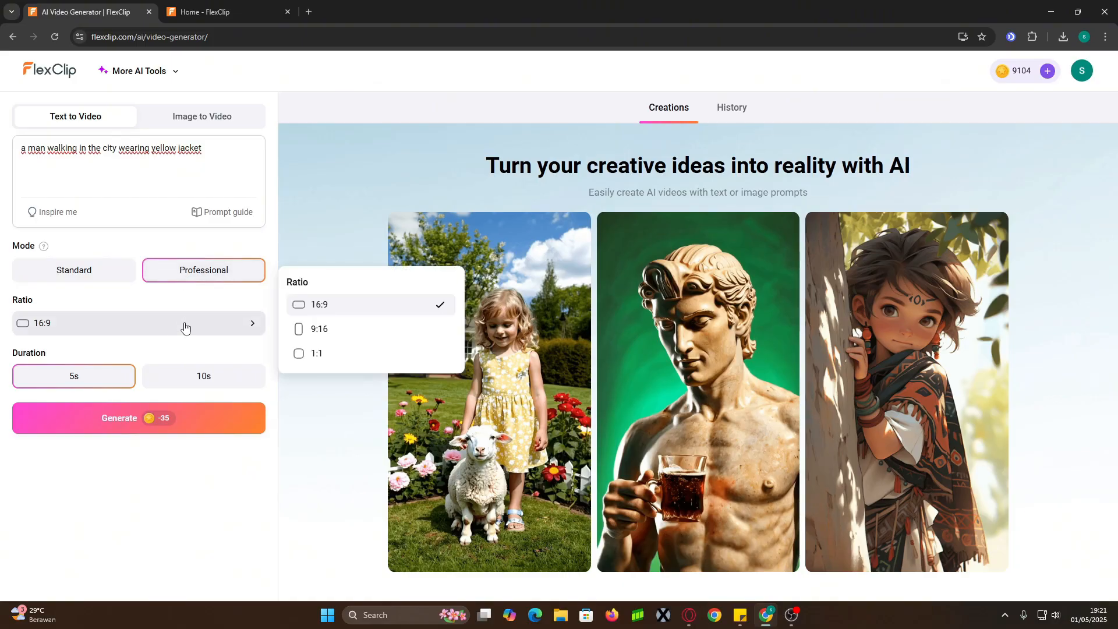
click(357, 313)
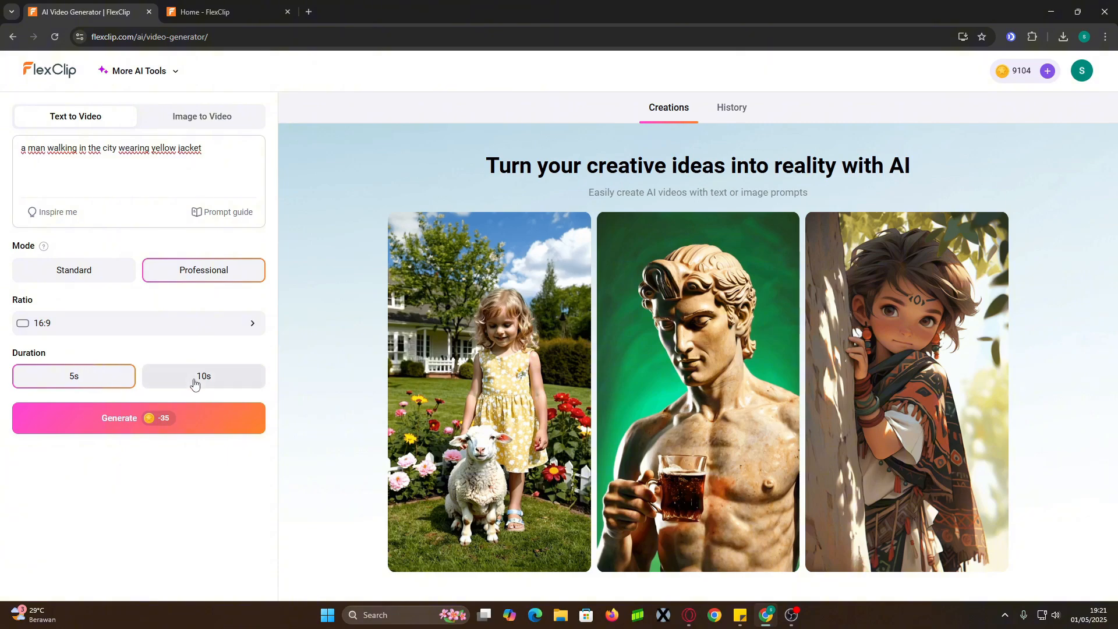
click(194, 385)
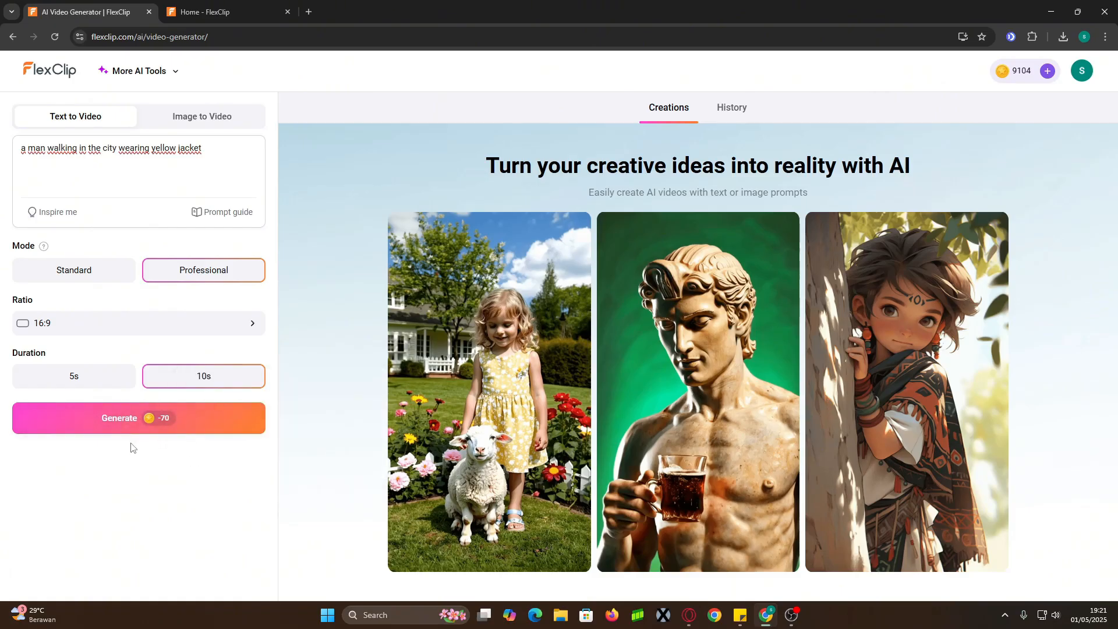
- Generate the video of the man in the yellow jacket and download it
click(121, 423)
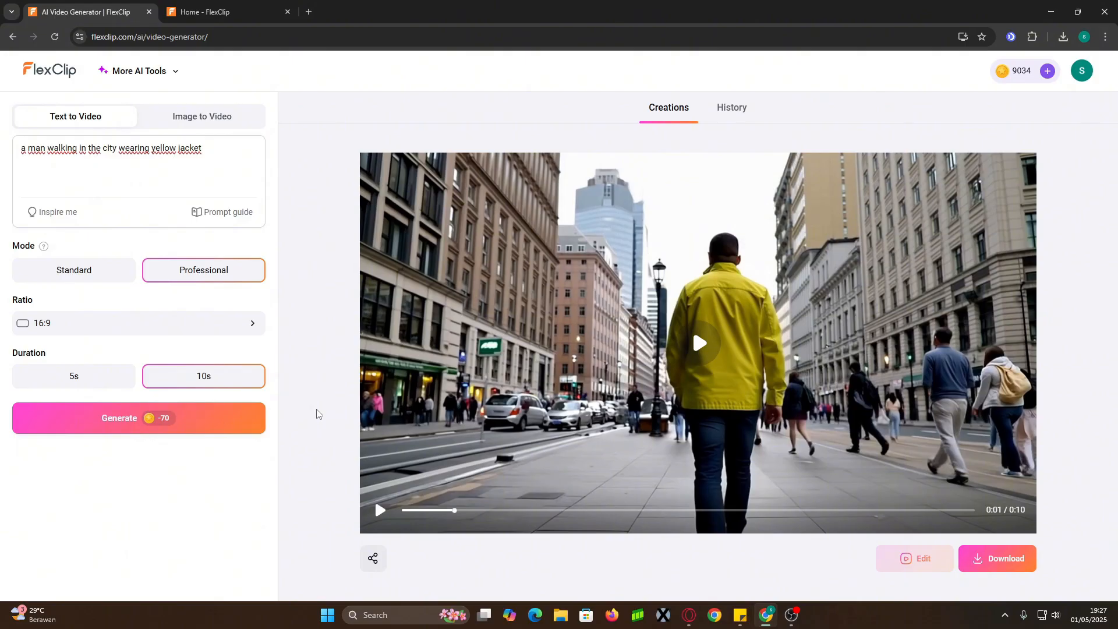
click(1023, 565)
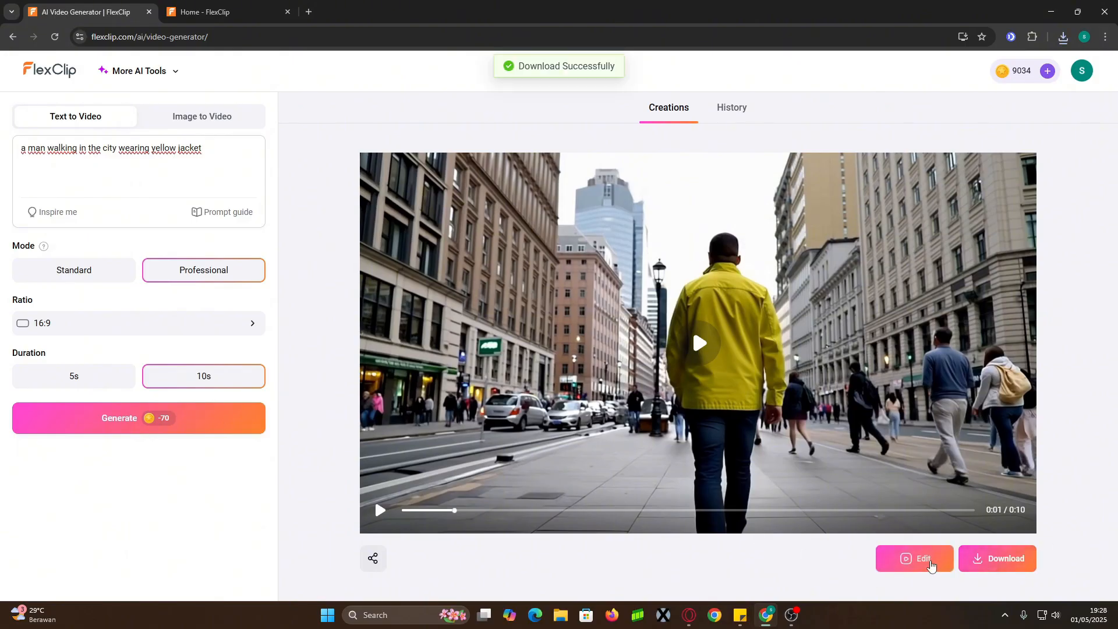
- Open the generated video in the editor, enlarge the clip to fill the canvas, and close the editor tab
click(931, 564)
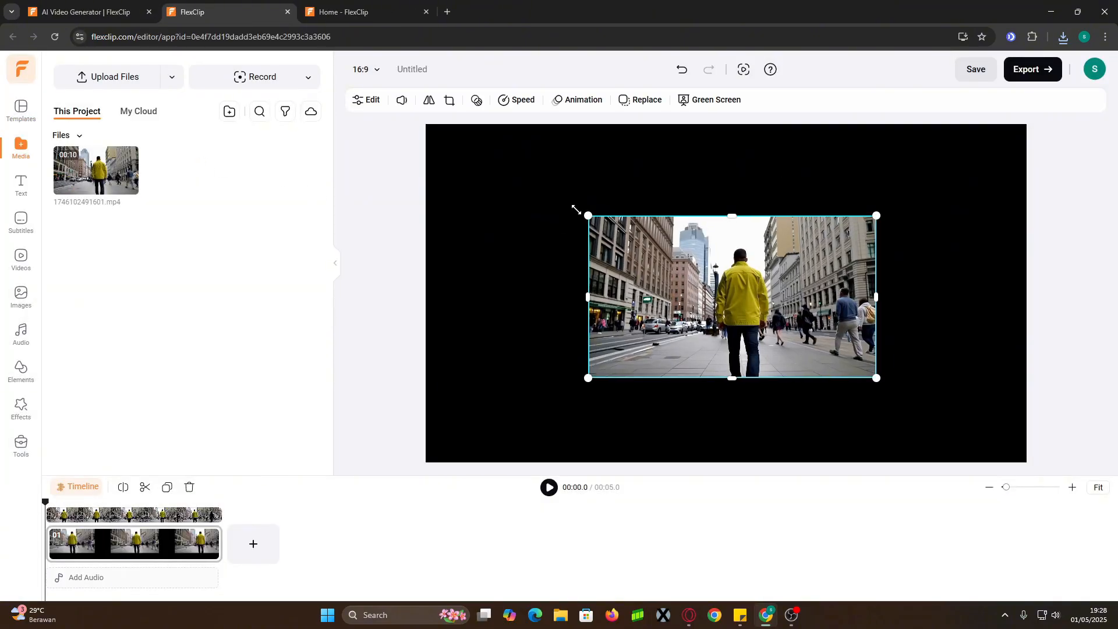
drag(576, 210, 422, 123)
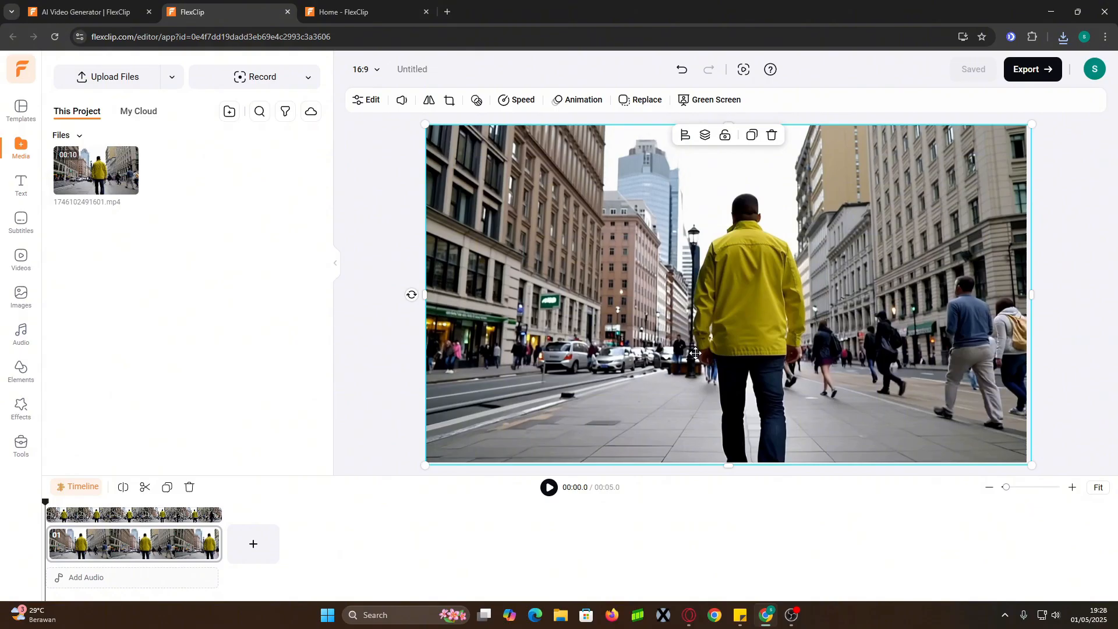
key(ctrl+w)
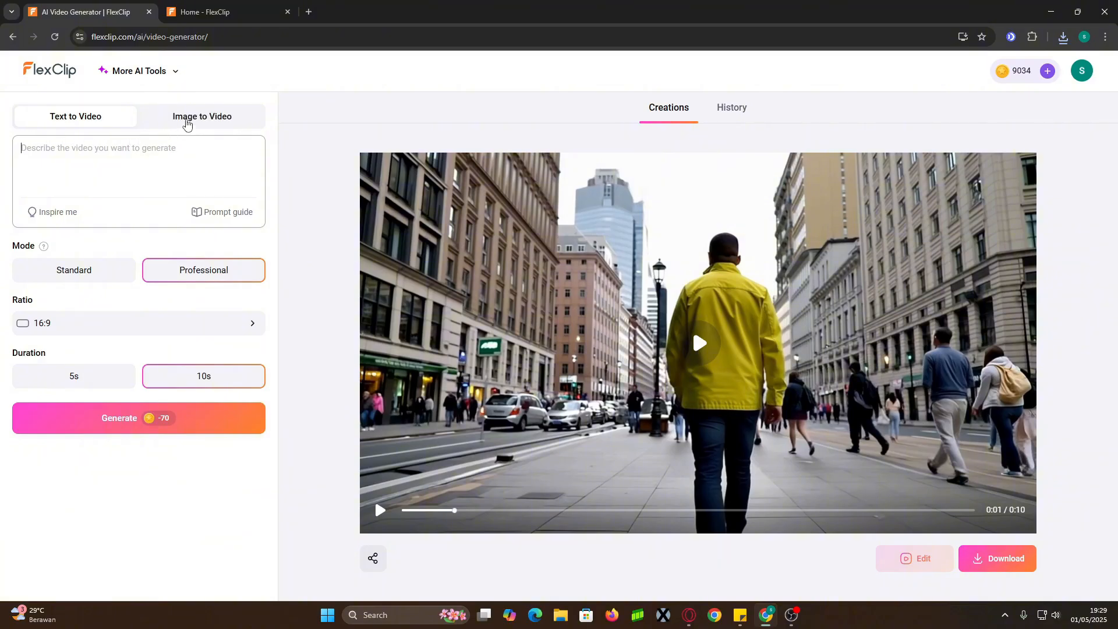
- Switch to image-to-video and upload the cat image 'Made with FlexClip AI-2025-04-28T231006' from Downloads
click(187, 121)
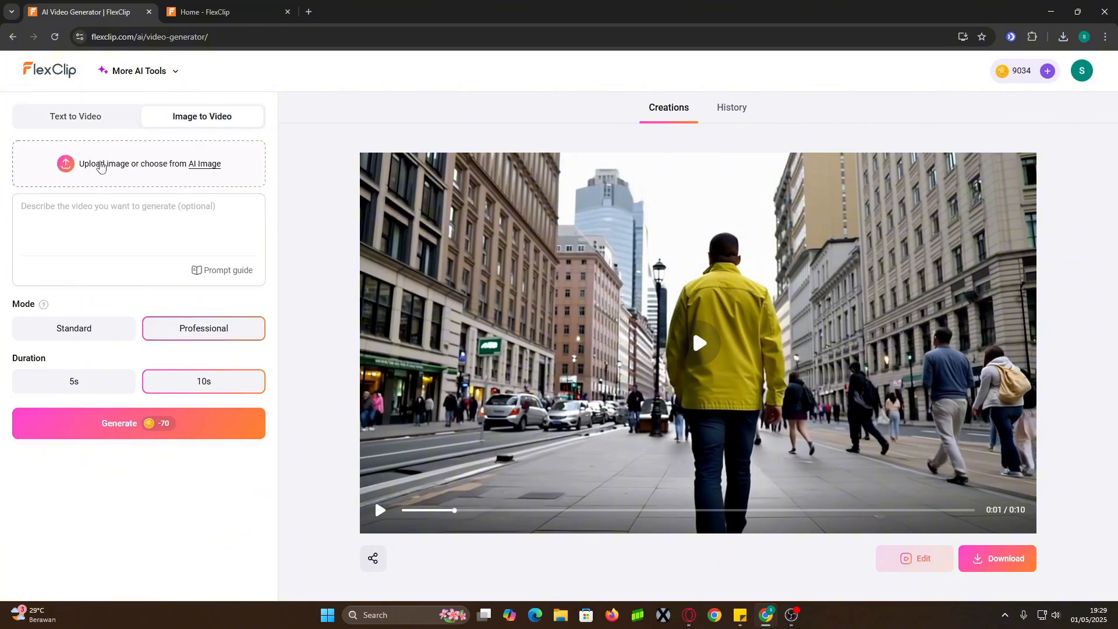
click(100, 167)
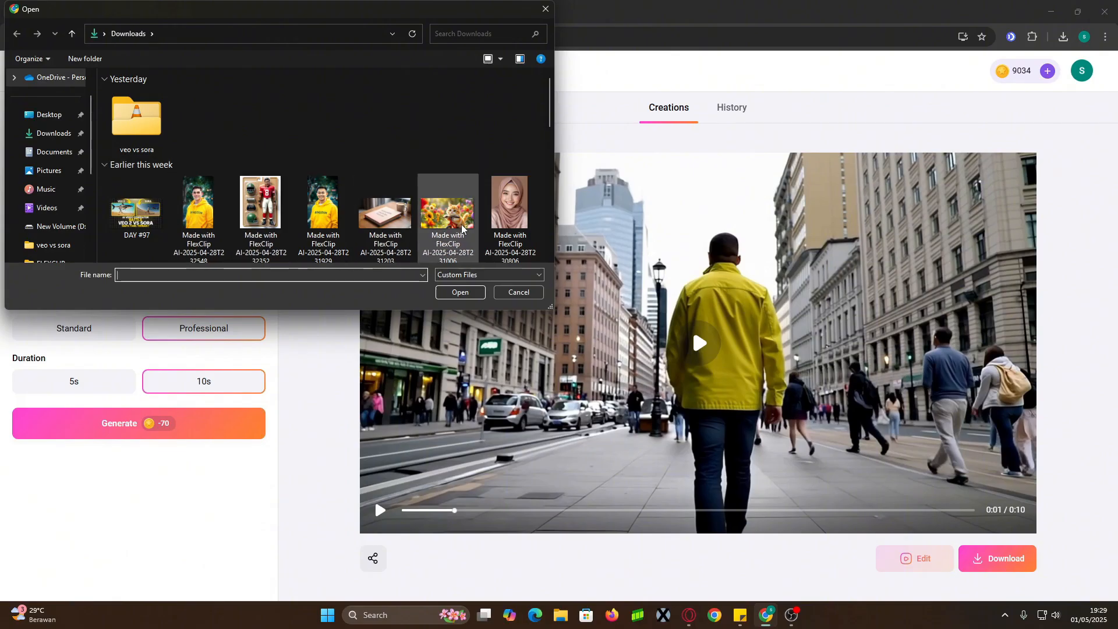
double_click(460, 213)
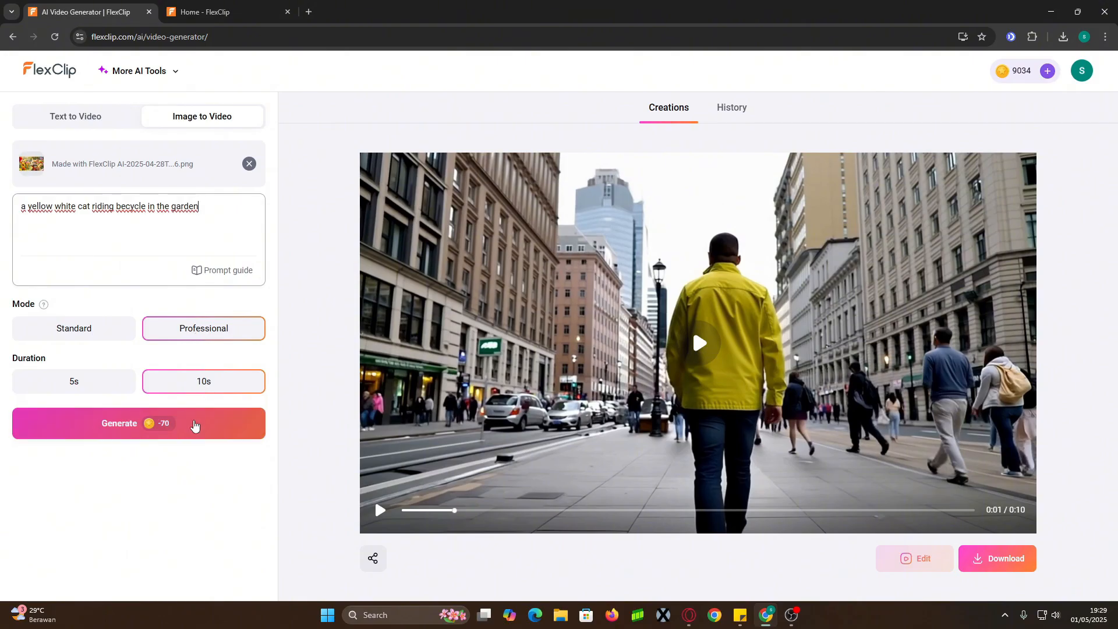
- Generate the video from the cat image with the prompt 'a yellow white cat riding becycle in the garden' and play it
click(195, 423)
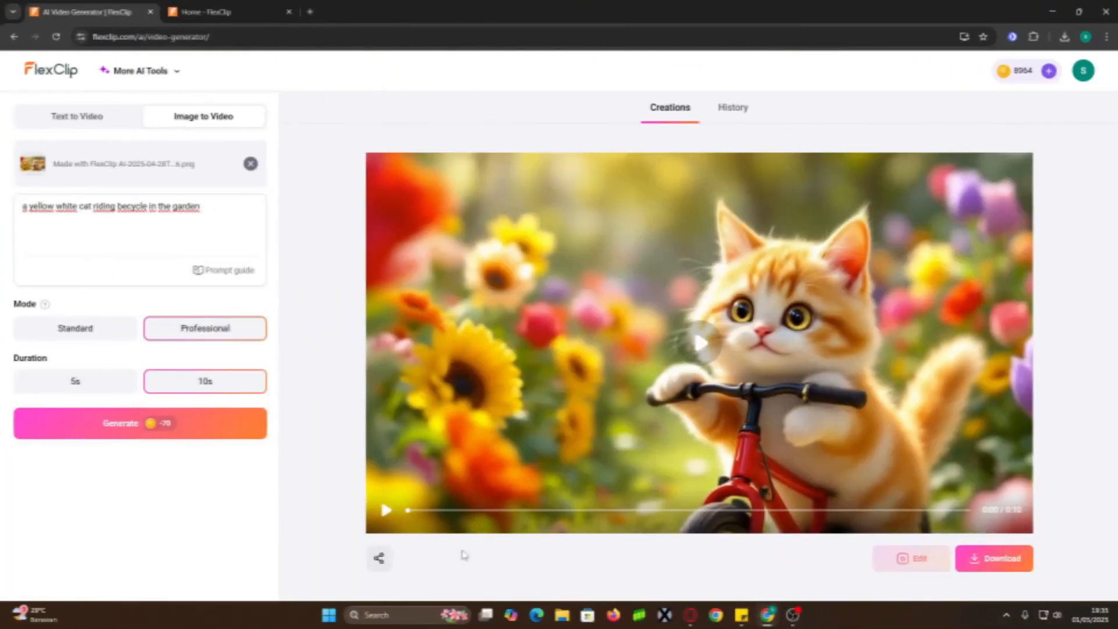
click(385, 511)
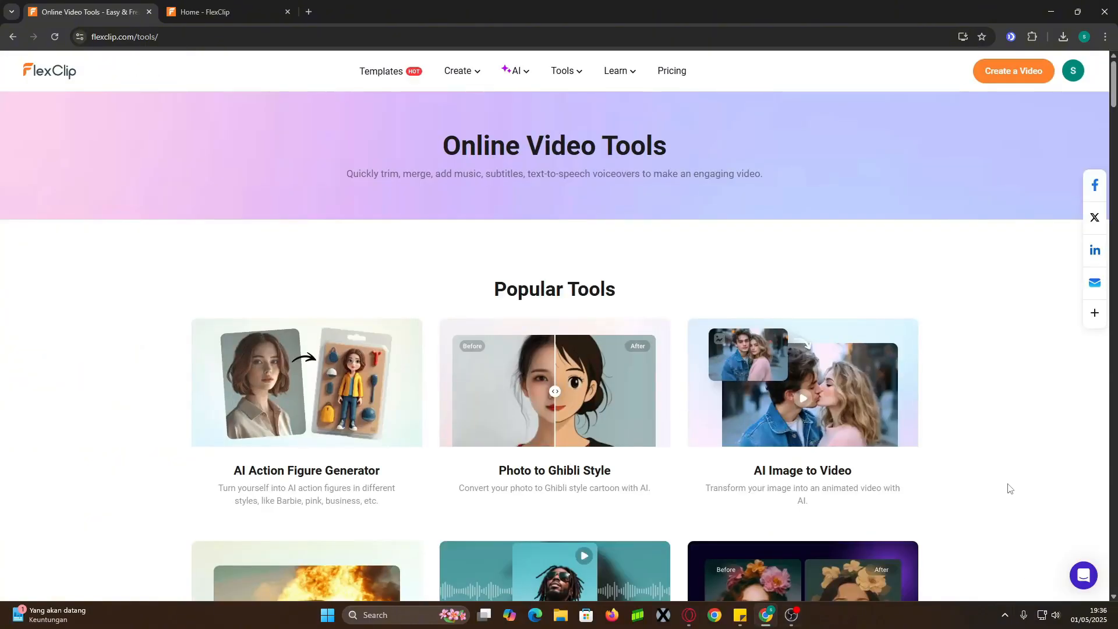
- Browse the AI tools listed under Popular Tools on the Online Video Tools page
scroll(1010, 488, down, 9)
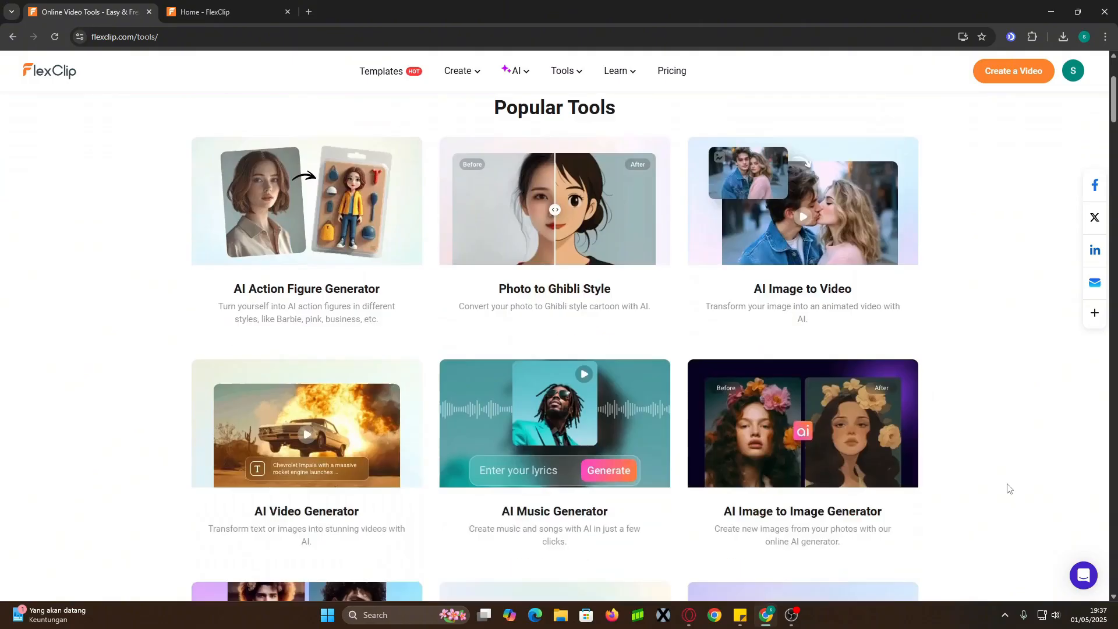
scroll(1010, 488, down, 10)
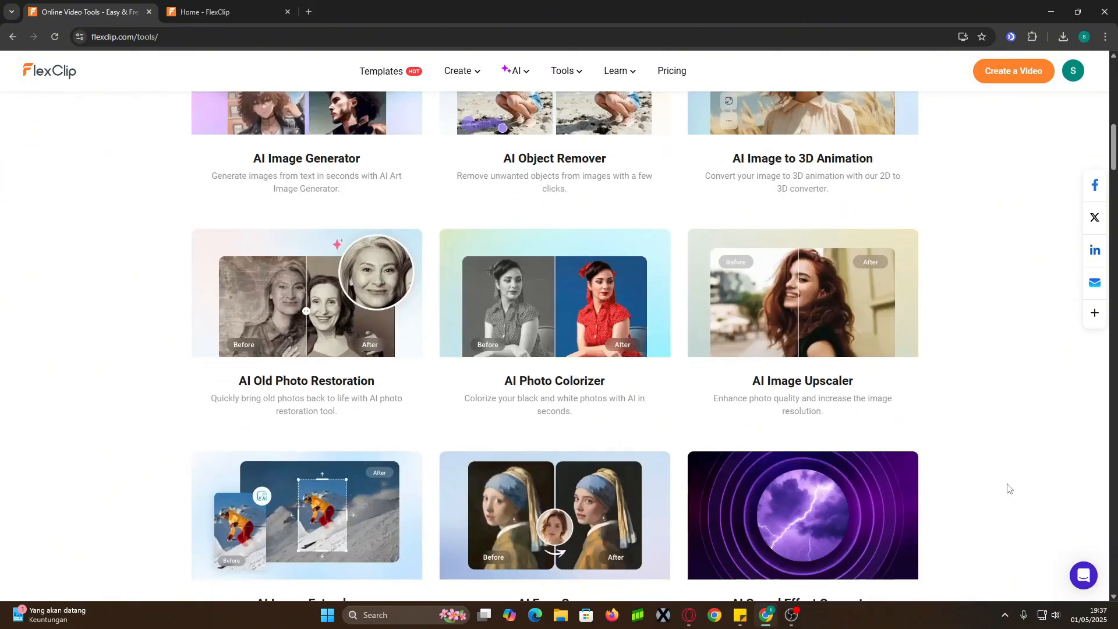
scroll(1009, 487, down, 2)
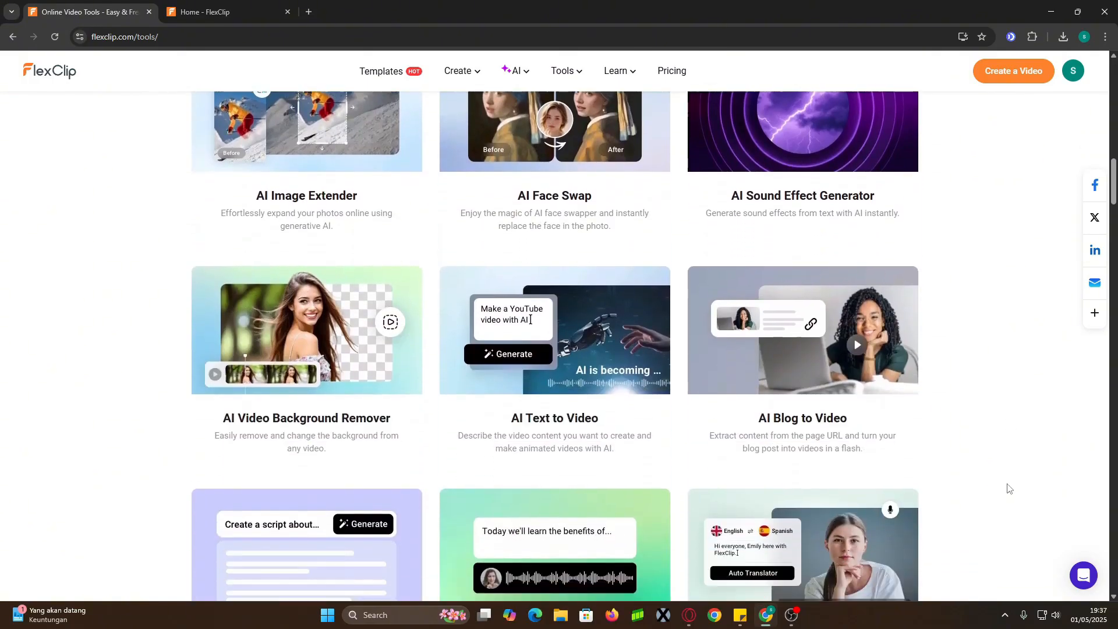
scroll(632, 467, down, 3)
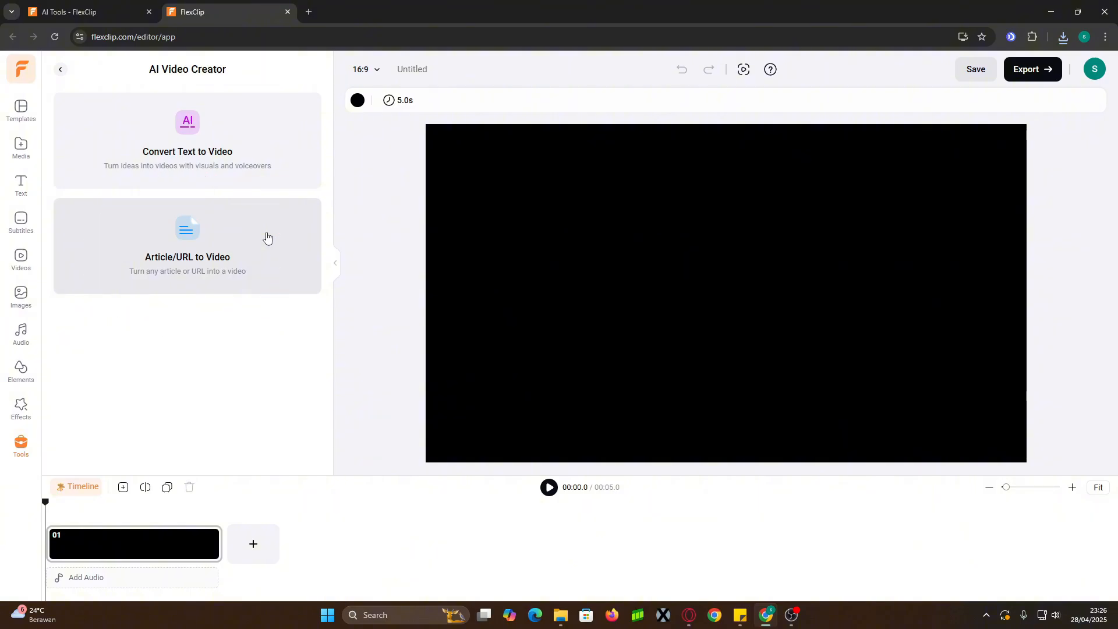
- Generate a text-to-video from the prompt 'seorang lelaki tua sedang mencangkul di sawah di saat hujan' in the Black Bar style
click(238, 119)
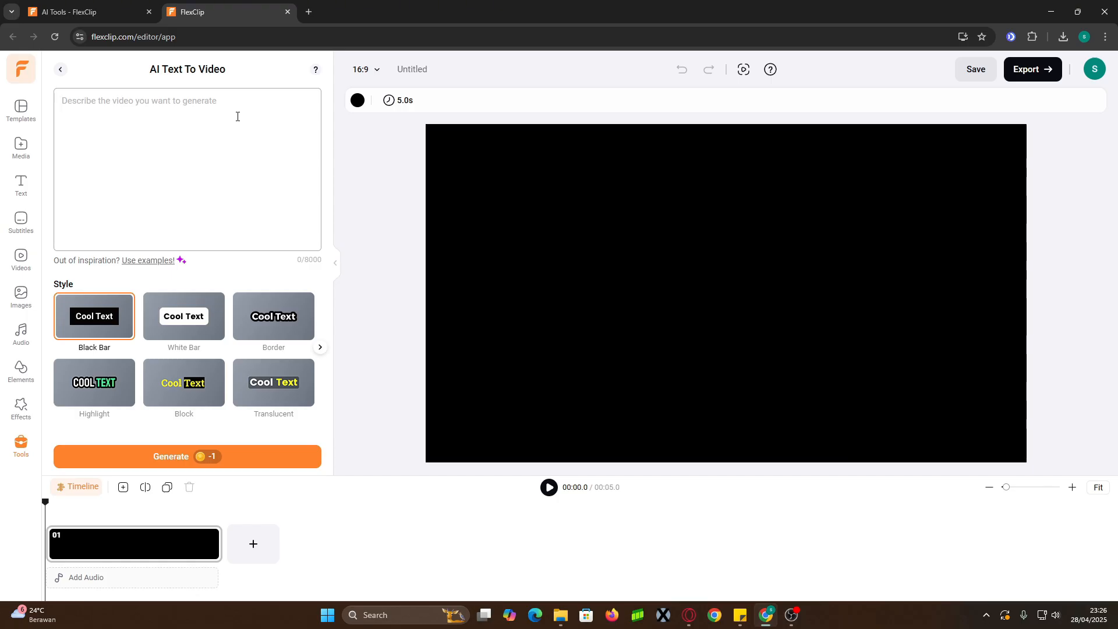
text(seorang lelaki tua sedang me)
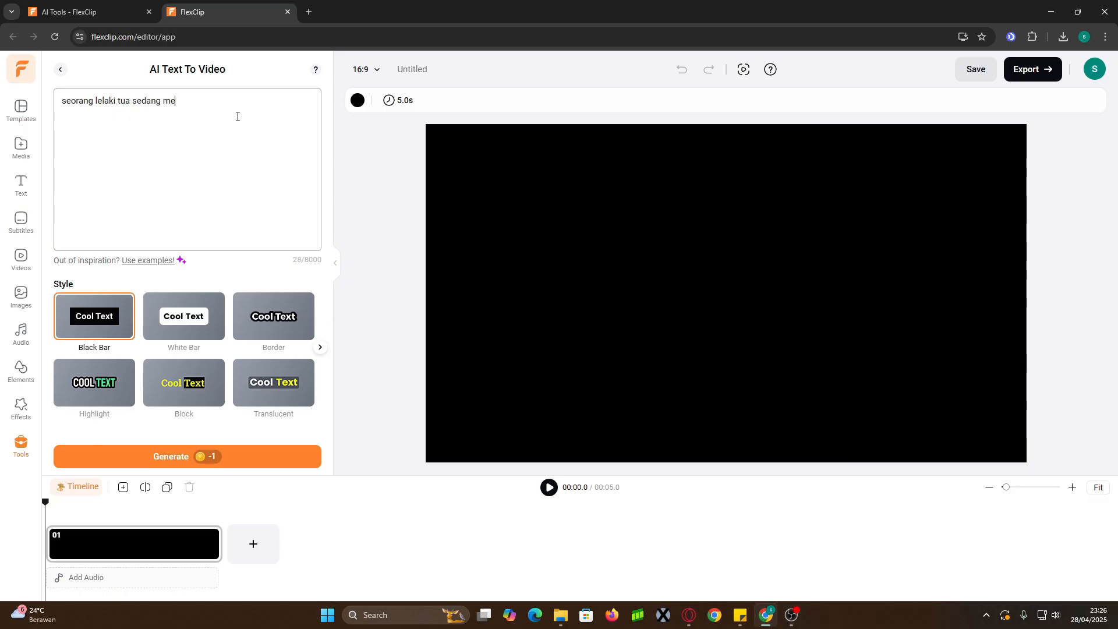
text(ncangkul di sawah di saat)
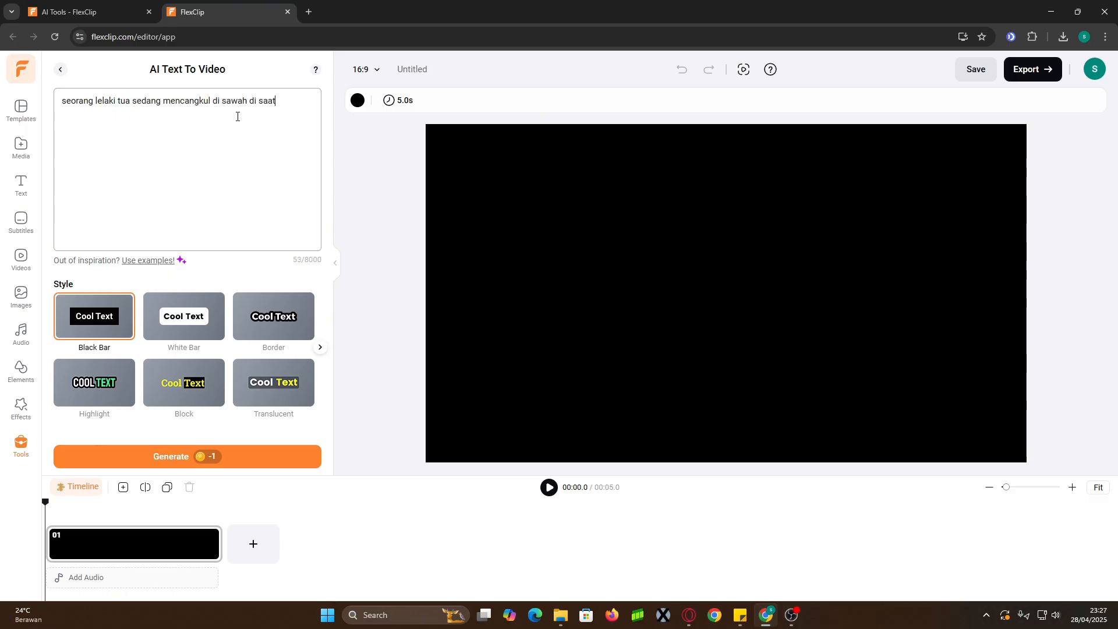
text( hujan)
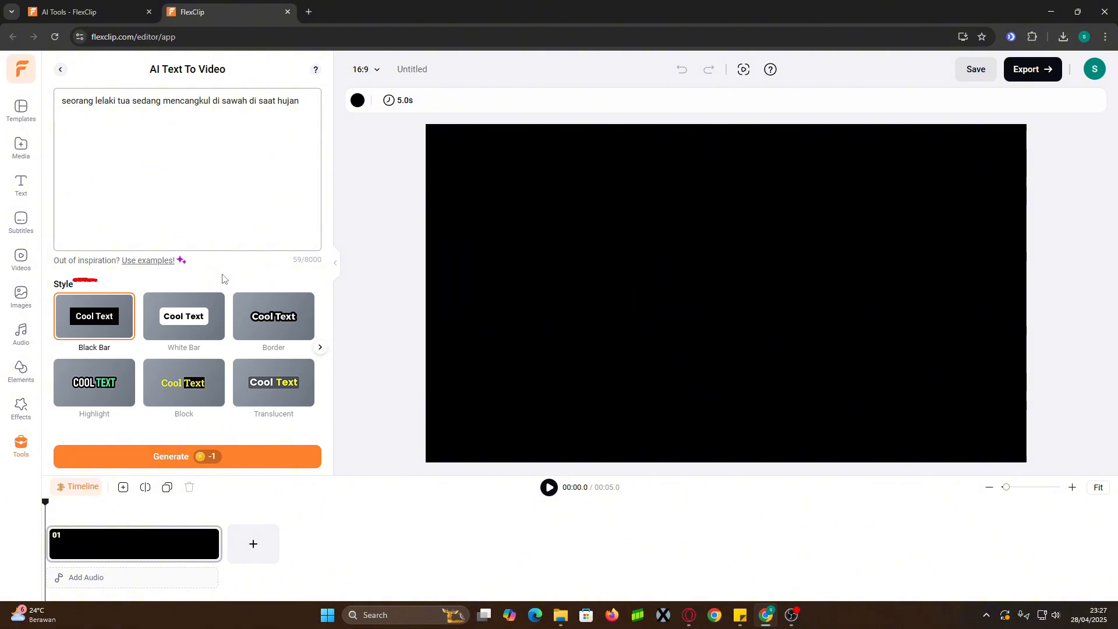
click(155, 463)
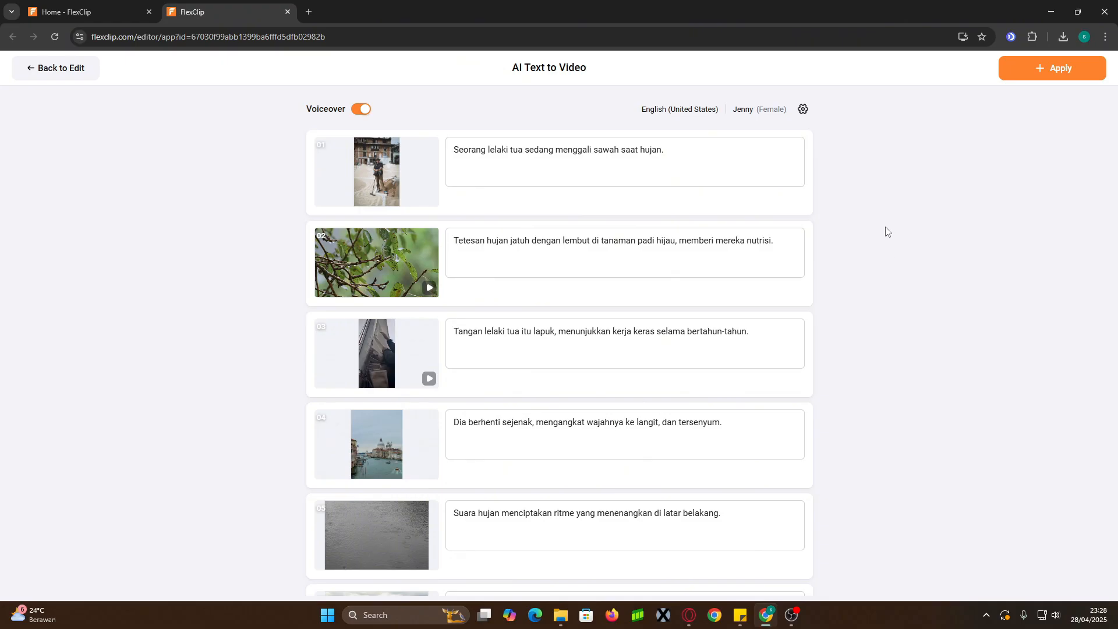
- Set the voiceover language to Indonesian (Indonesia), preview the available voices, and choose the male voice Ardi
click(705, 111)
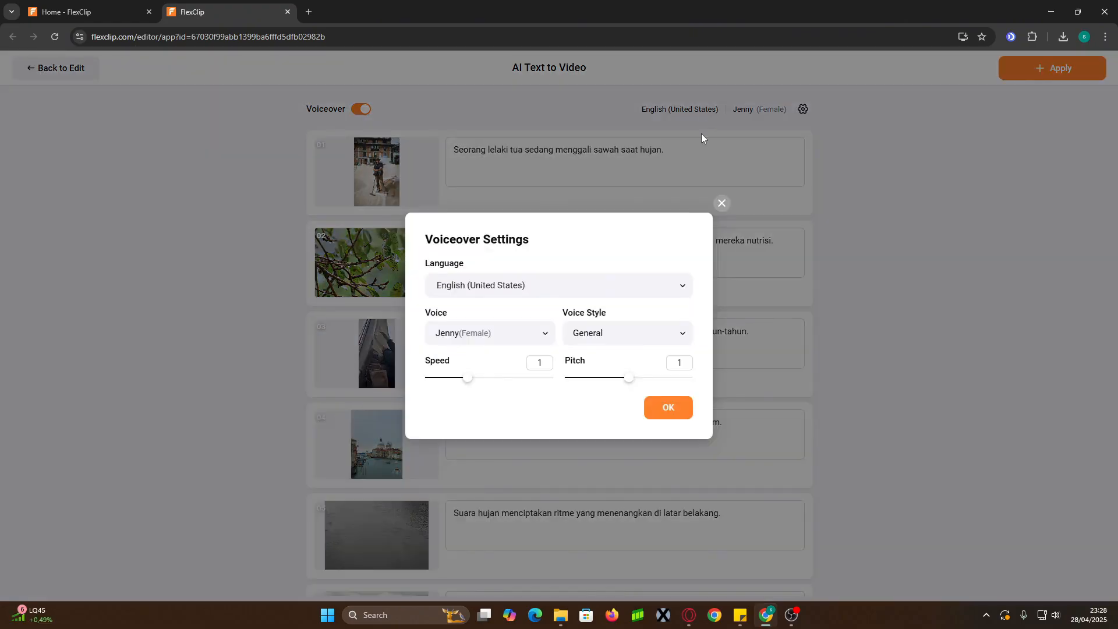
click(668, 294)
text(in)
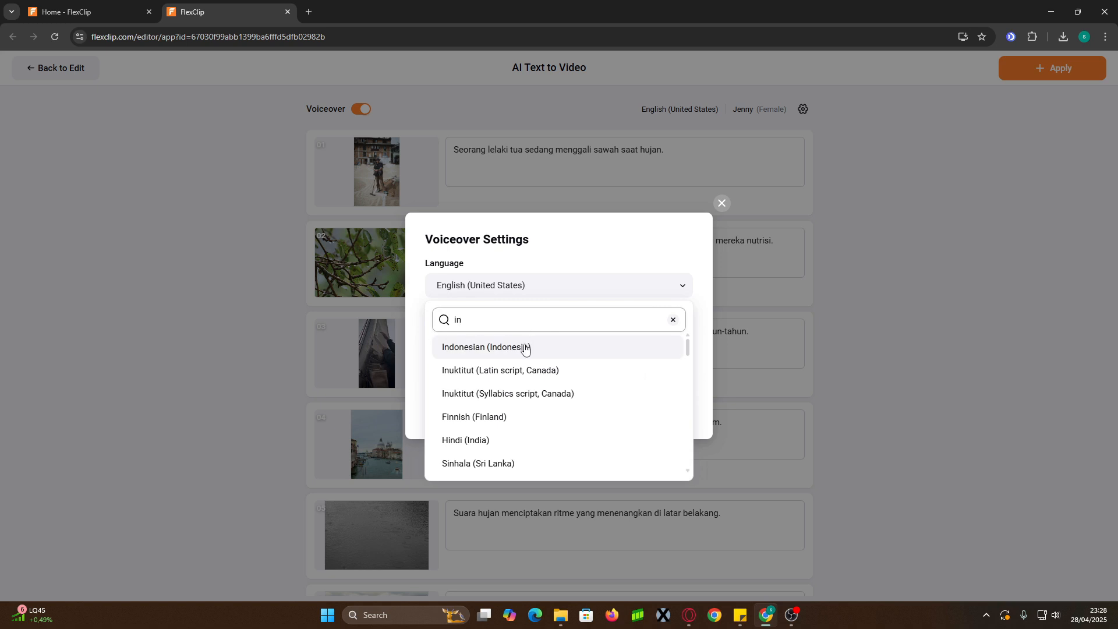
click(525, 349)
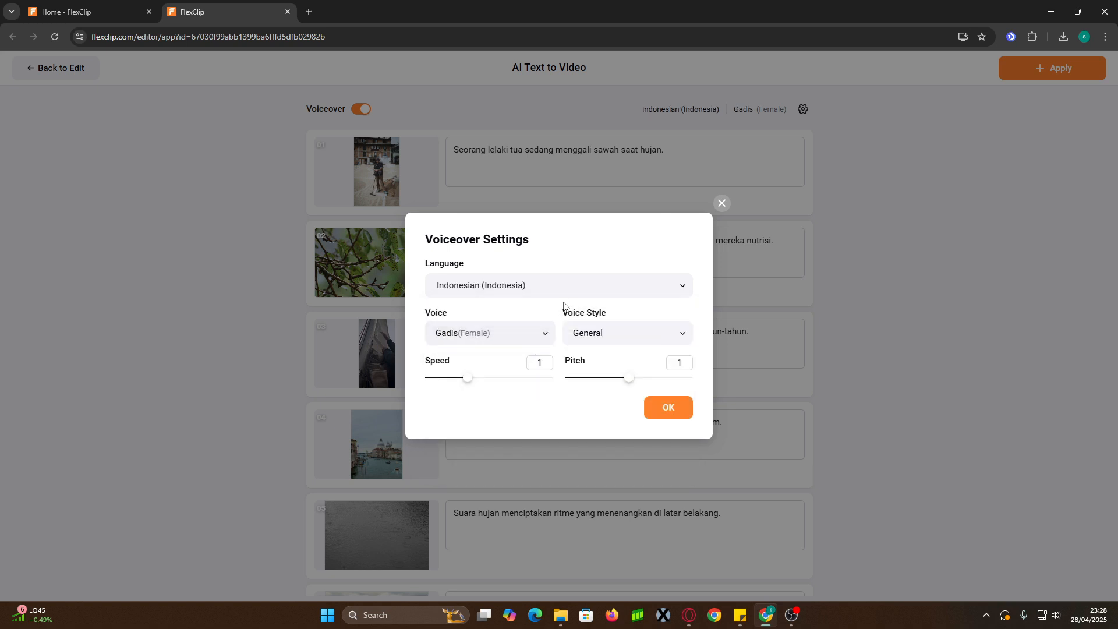
click(544, 336)
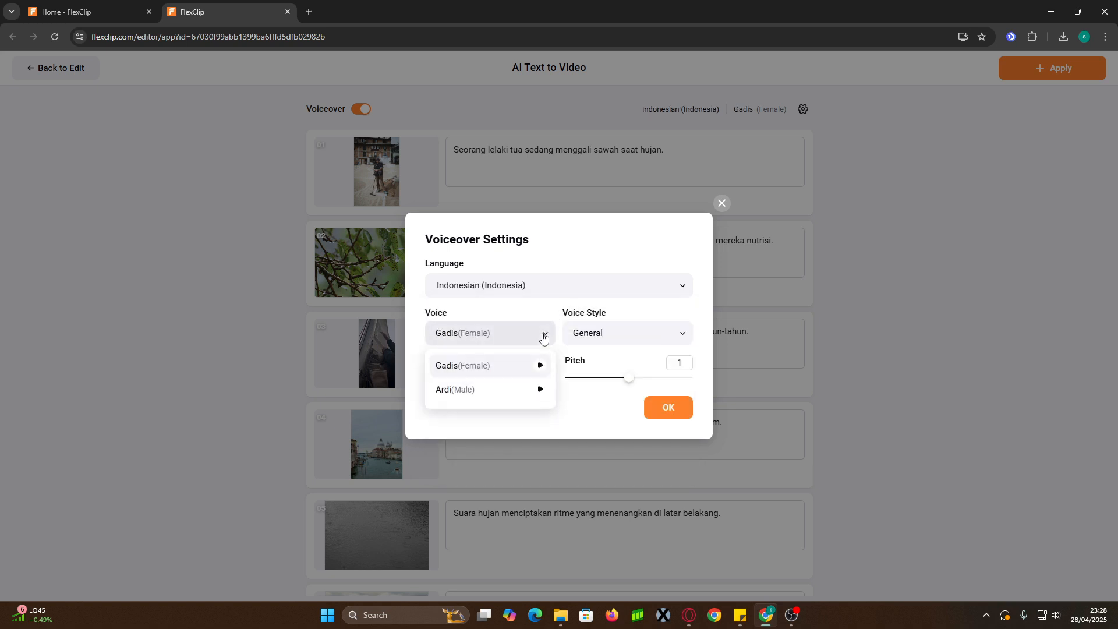
click(540, 366)
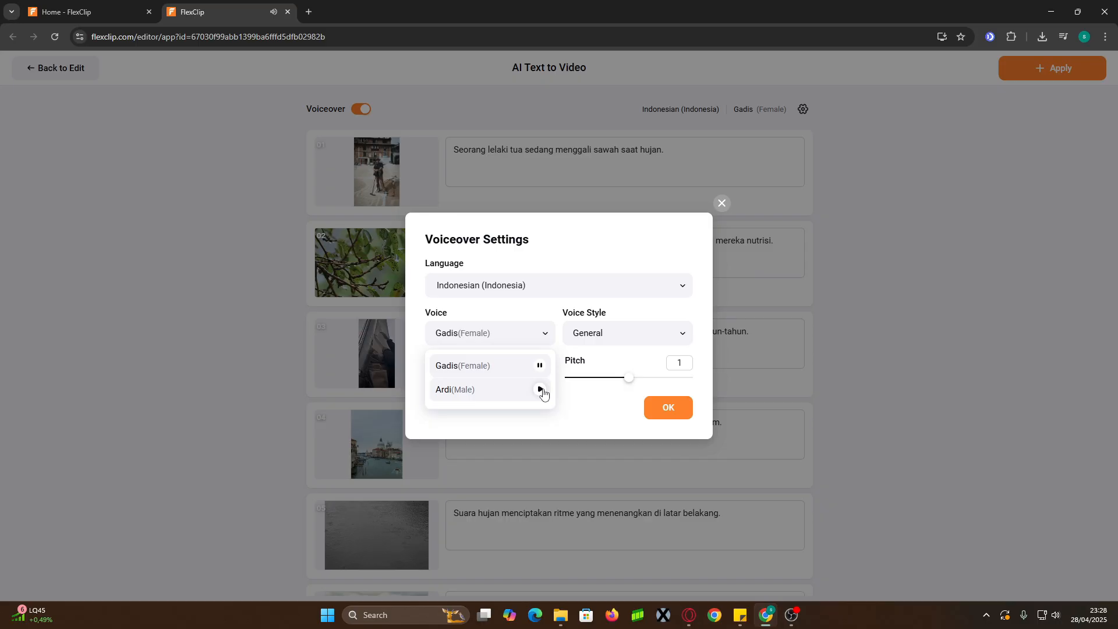
click(541, 391)
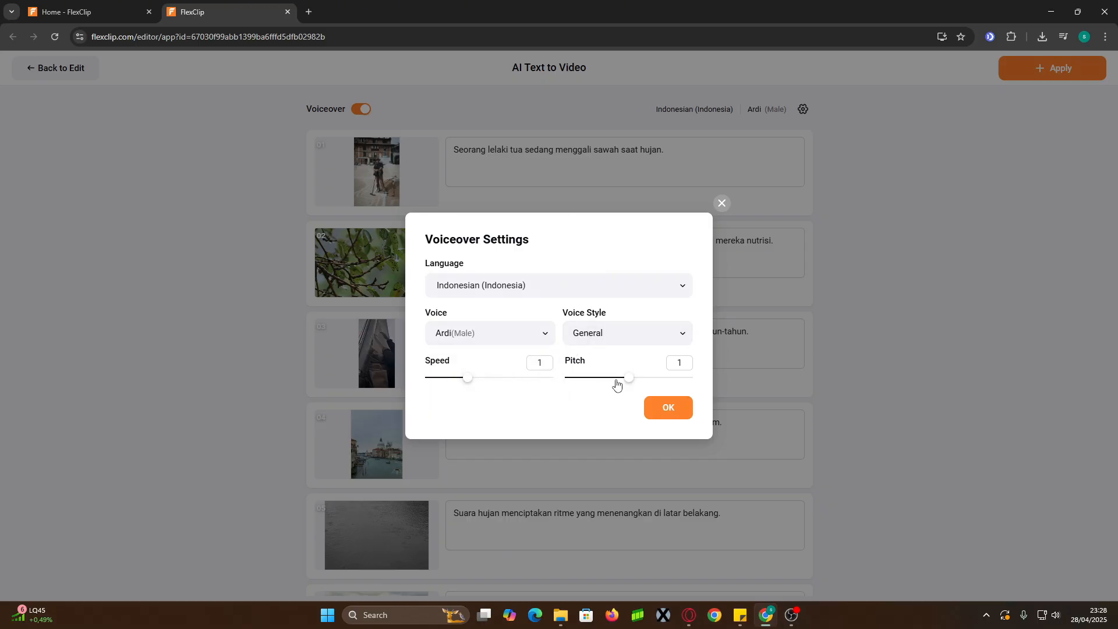
click(667, 409)
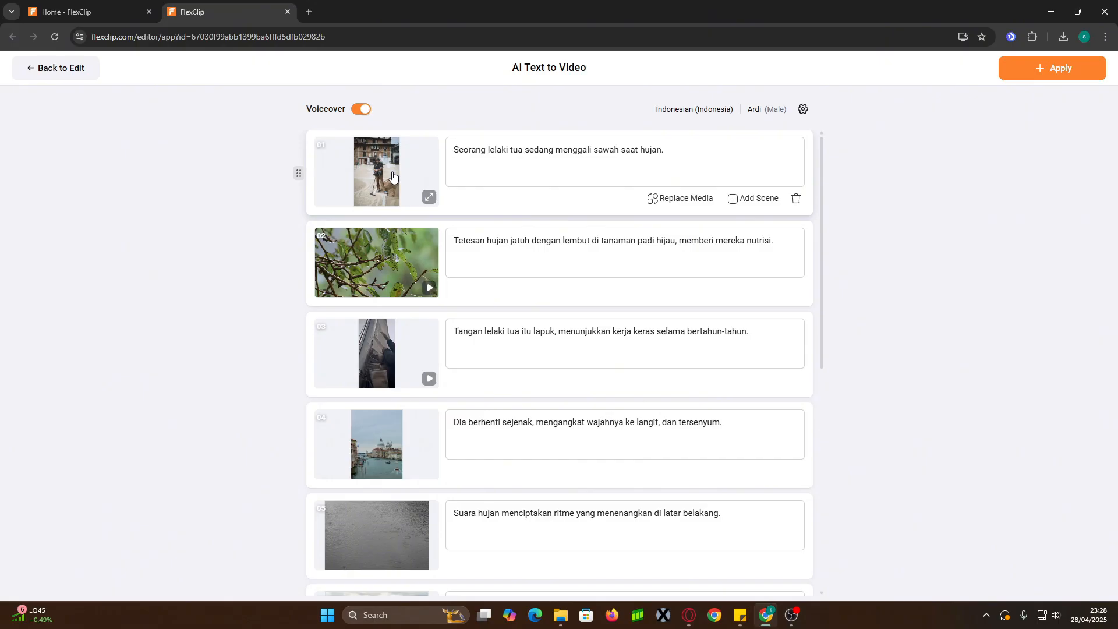
- Replace the first scene's media with the 33-second clip of the old man hoeing in the flooded rice field
click(679, 200)
scroll(486, 509, down, 3)
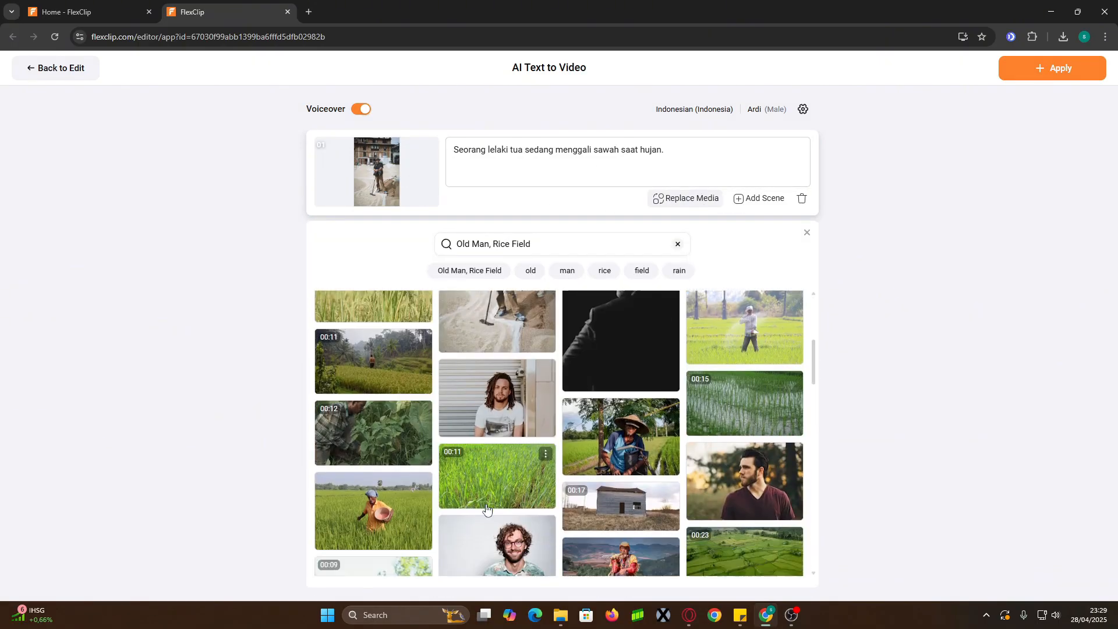
scroll(486, 509, up, 3)
click(752, 335)
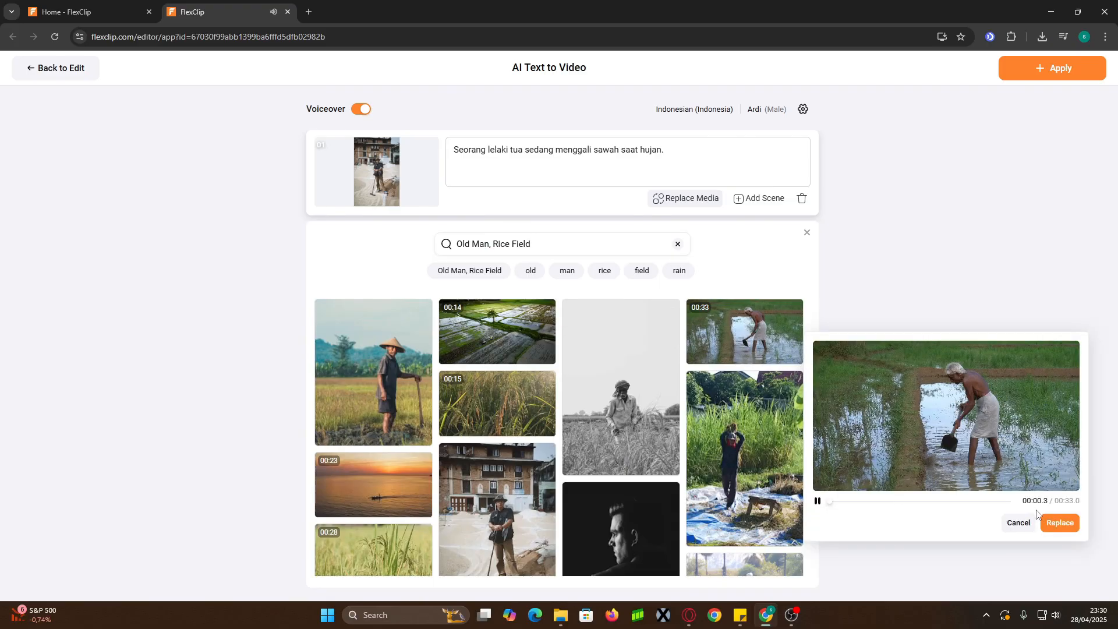
click(1060, 522)
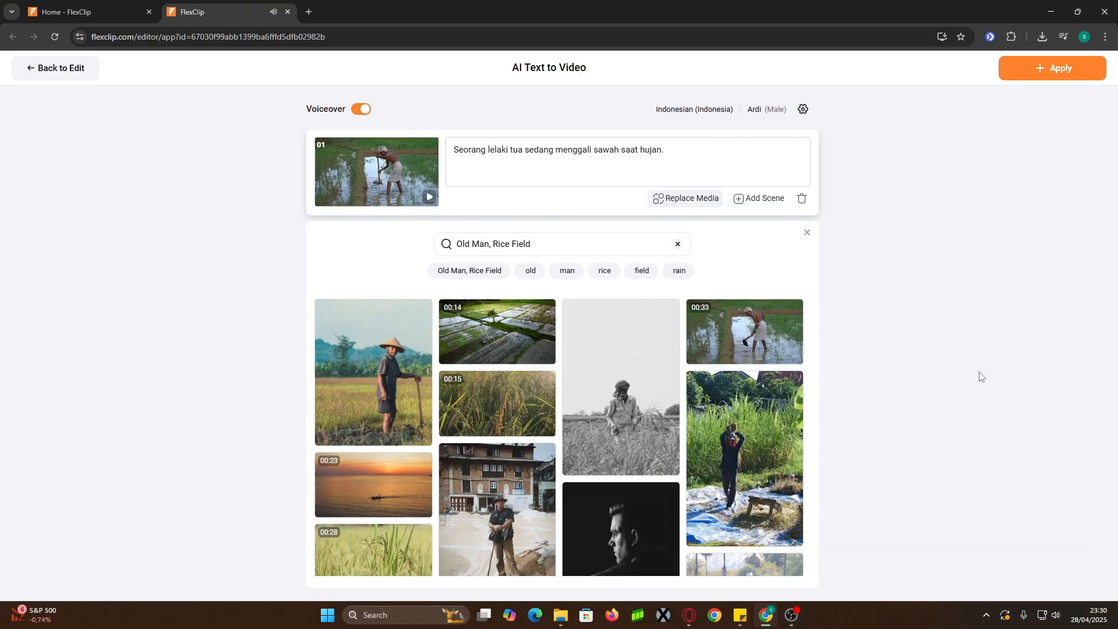
click(807, 233)
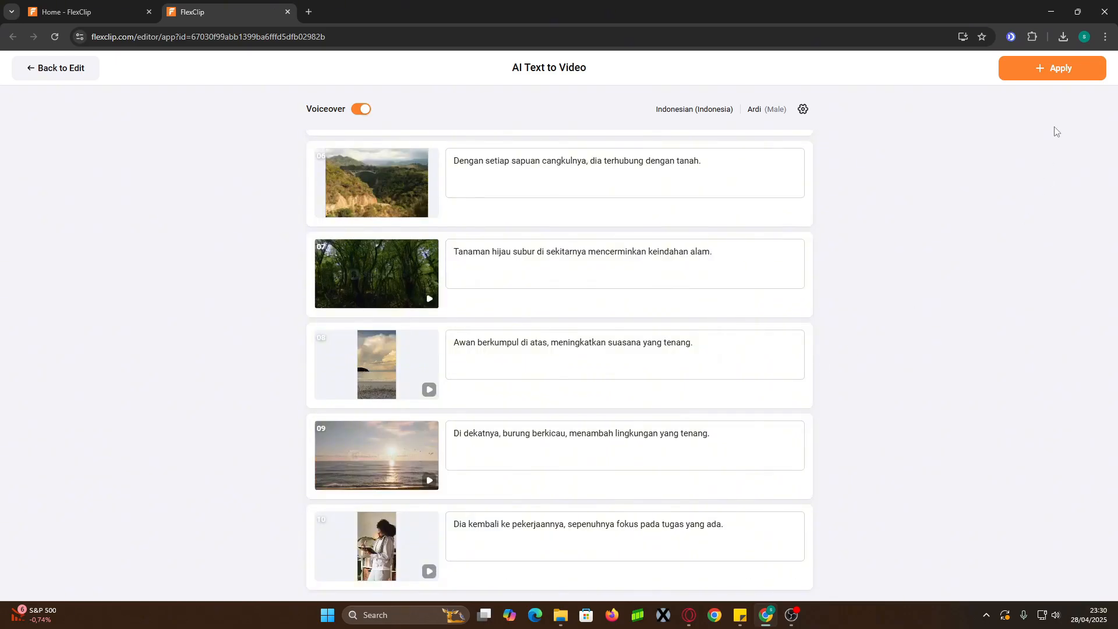
- Apply the generated scenes after the existing scenes and add a Wipe transition on the timeline
click(1057, 70)
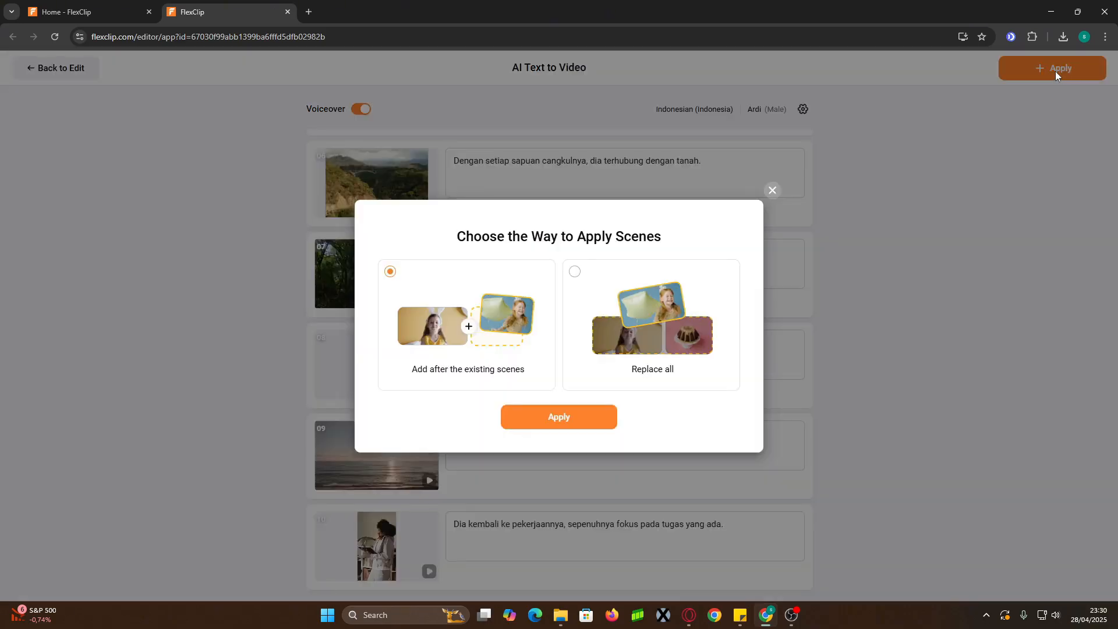
click(575, 420)
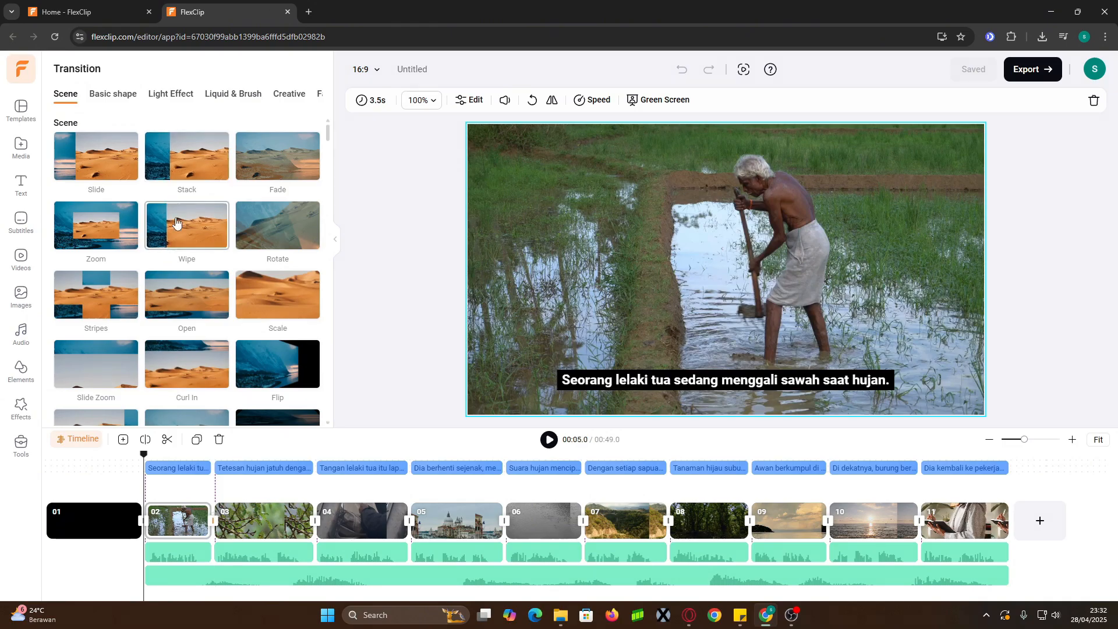
click(176, 223)
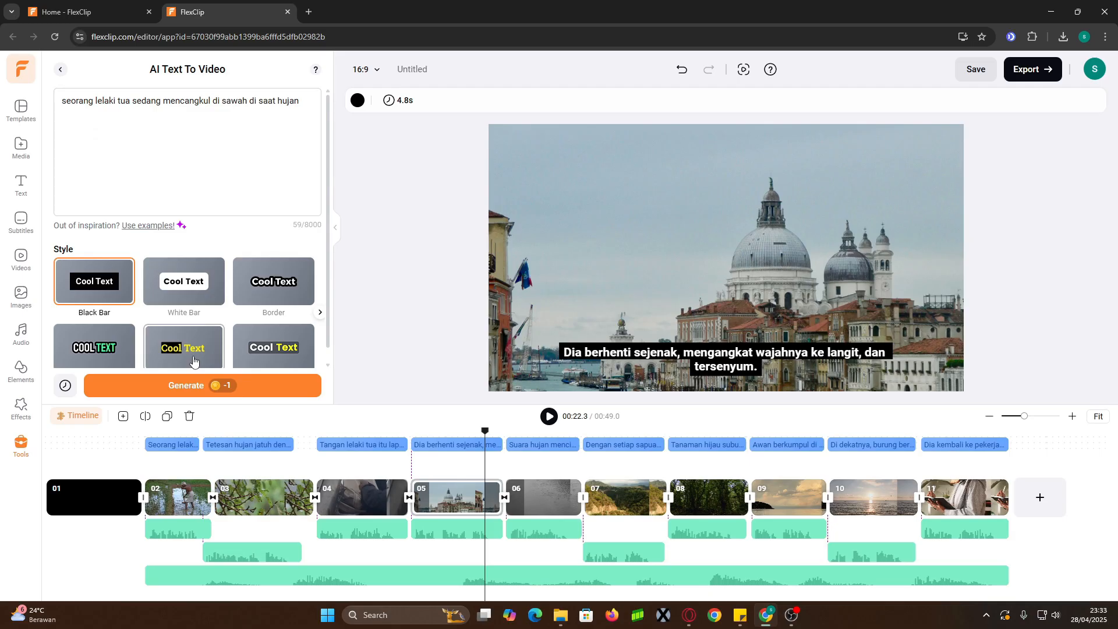
- Select the Translucent text style and export the video at 1080p, 30fps and Recommended Quality
click(274, 346)
click(1032, 69)
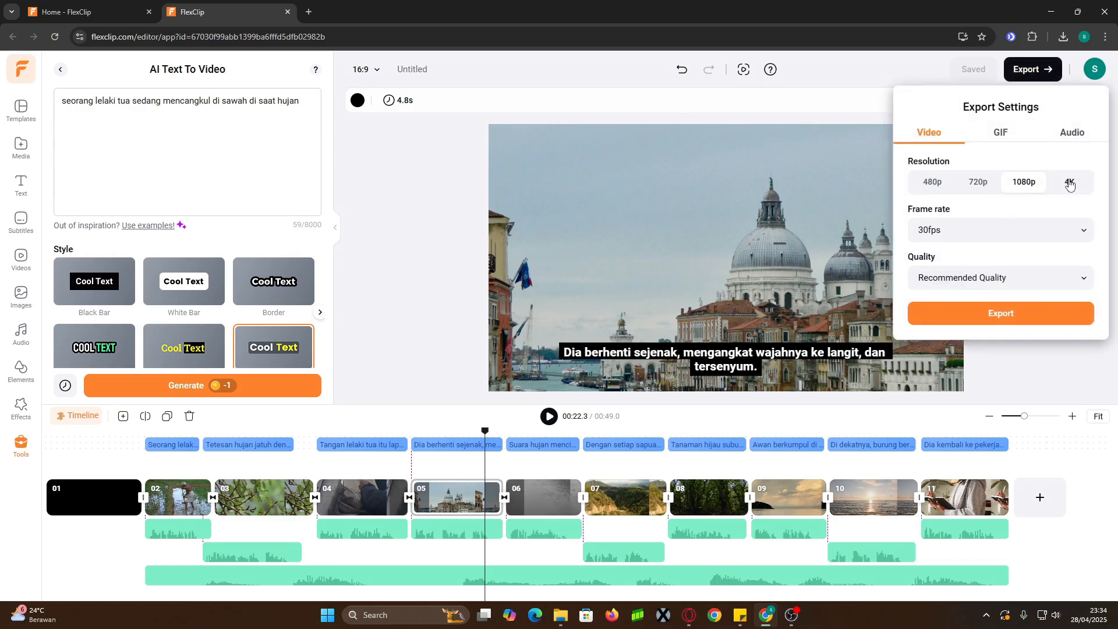
click(988, 233)
click(988, 234)
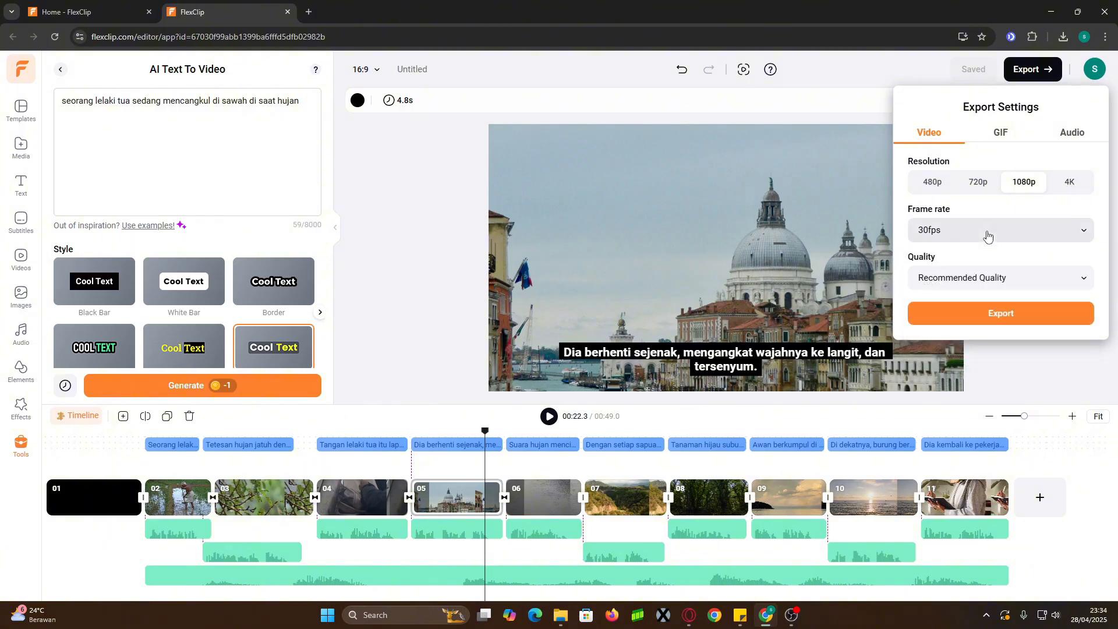
click(996, 282)
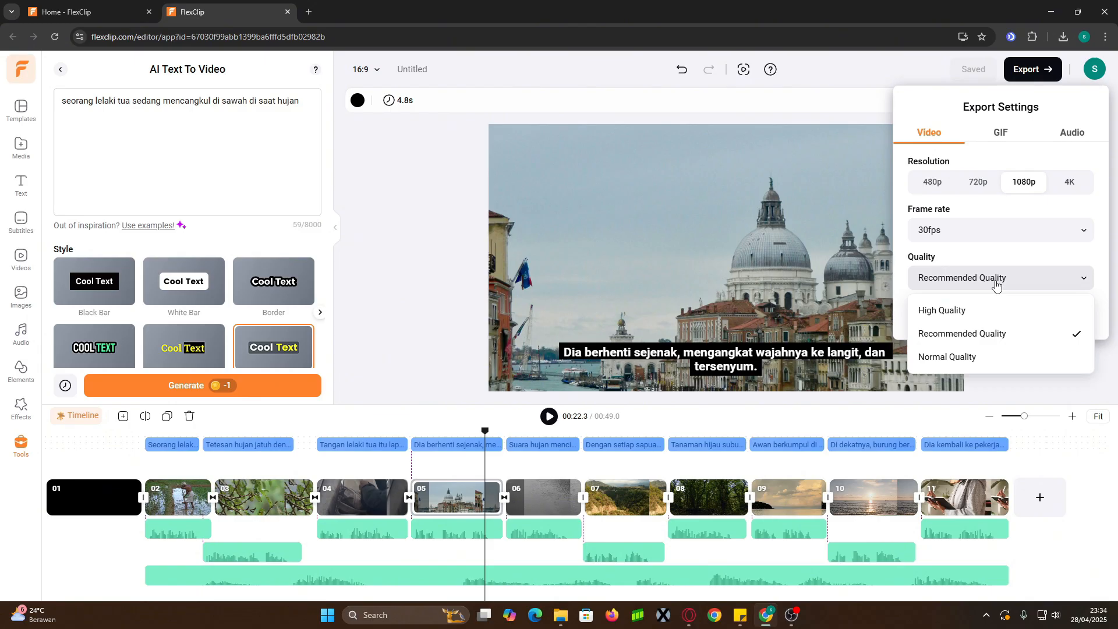
click(1020, 260)
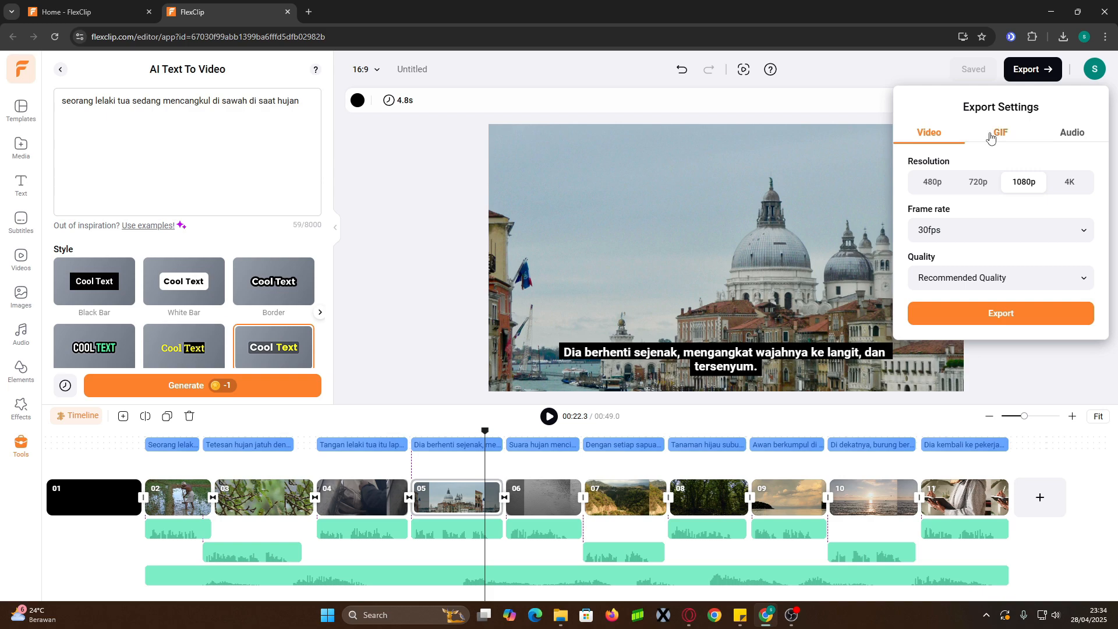
click(1039, 313)
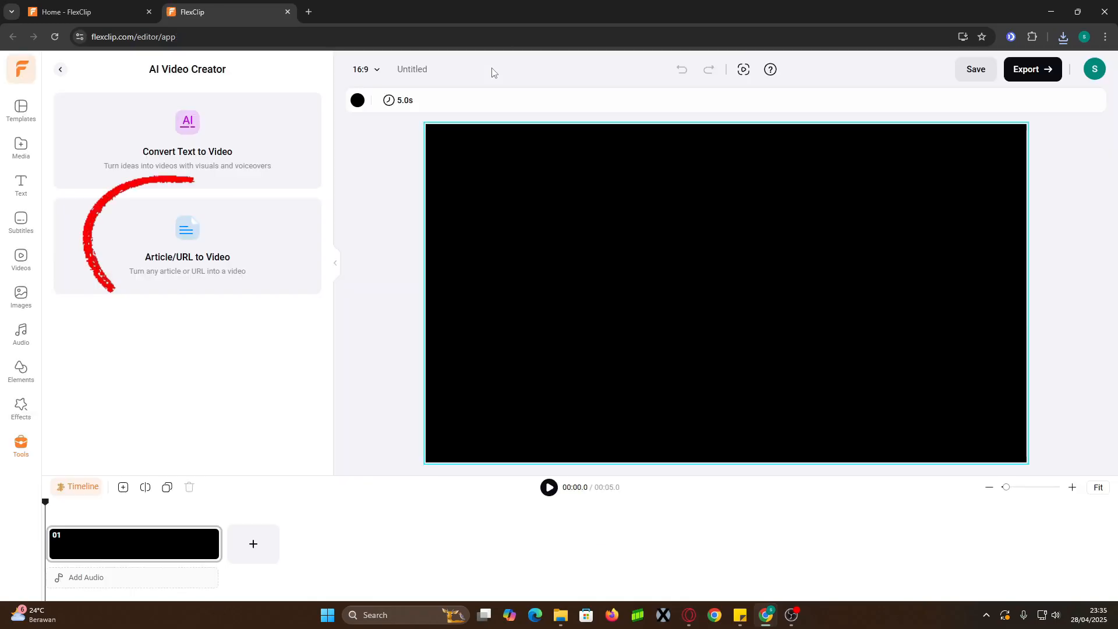
- Open Article/URL to Video, then search Google for 'wikipedia singa betina' in a new tab and copy the Singa article's web address
click(242, 252)
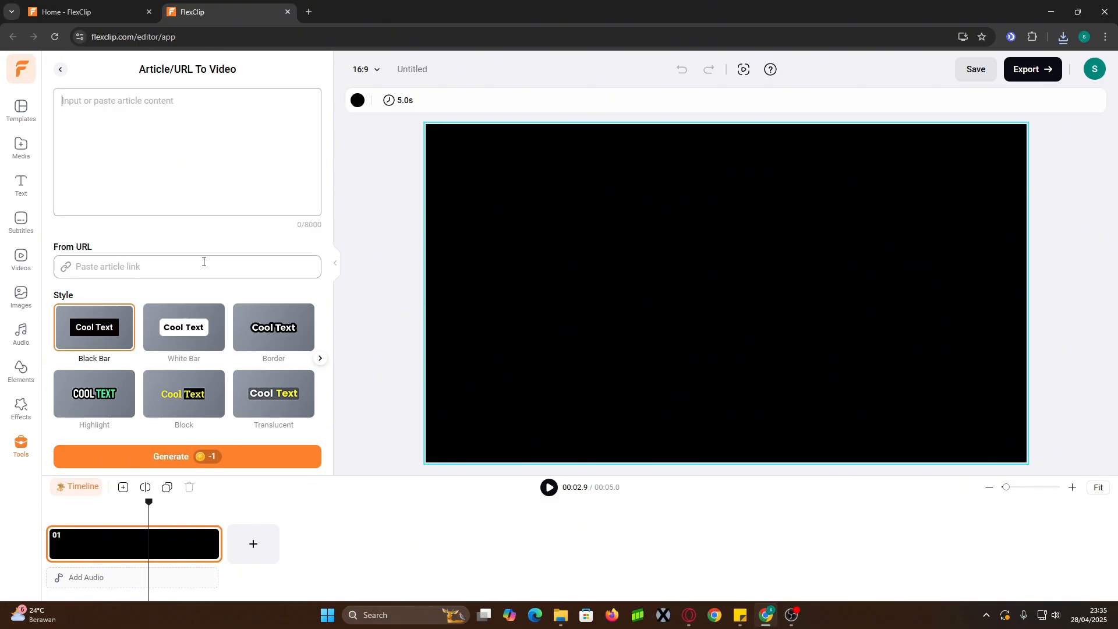
click(309, 11)
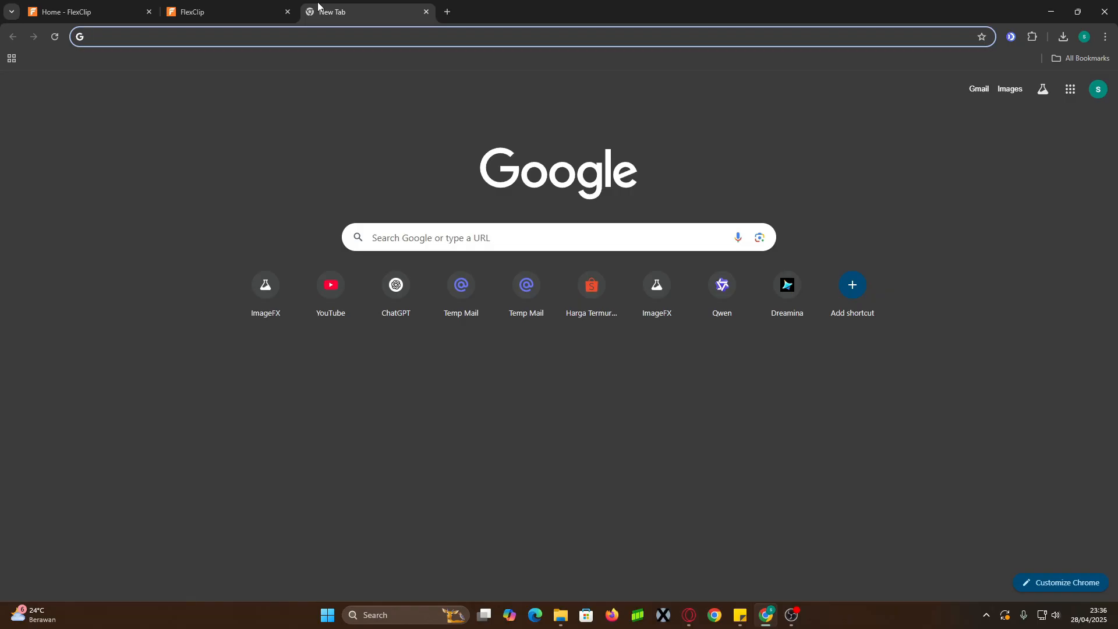
text(wikipedia singa betina)
key(Return)
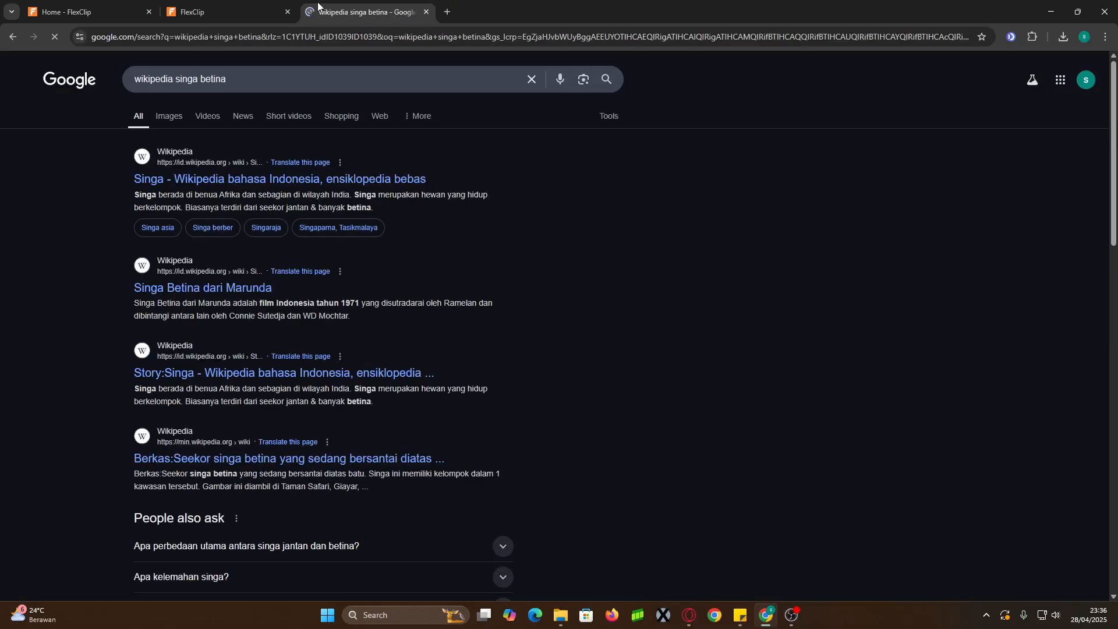
click(280, 179)
click(300, 38)
key(ctrl+c)
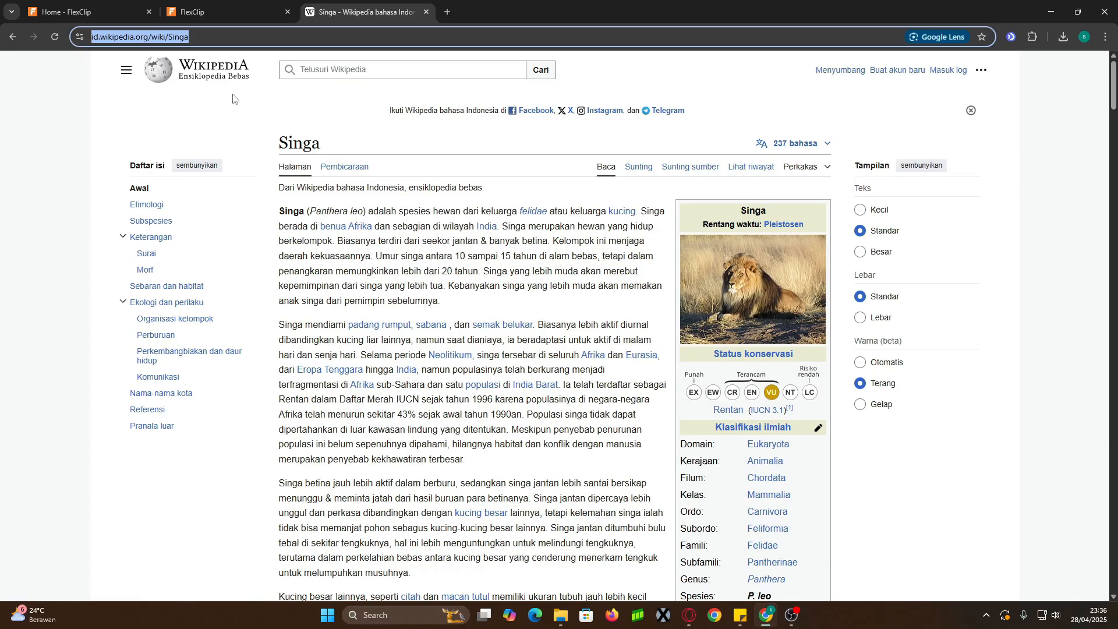
click(215, 12)
right_click(143, 268)
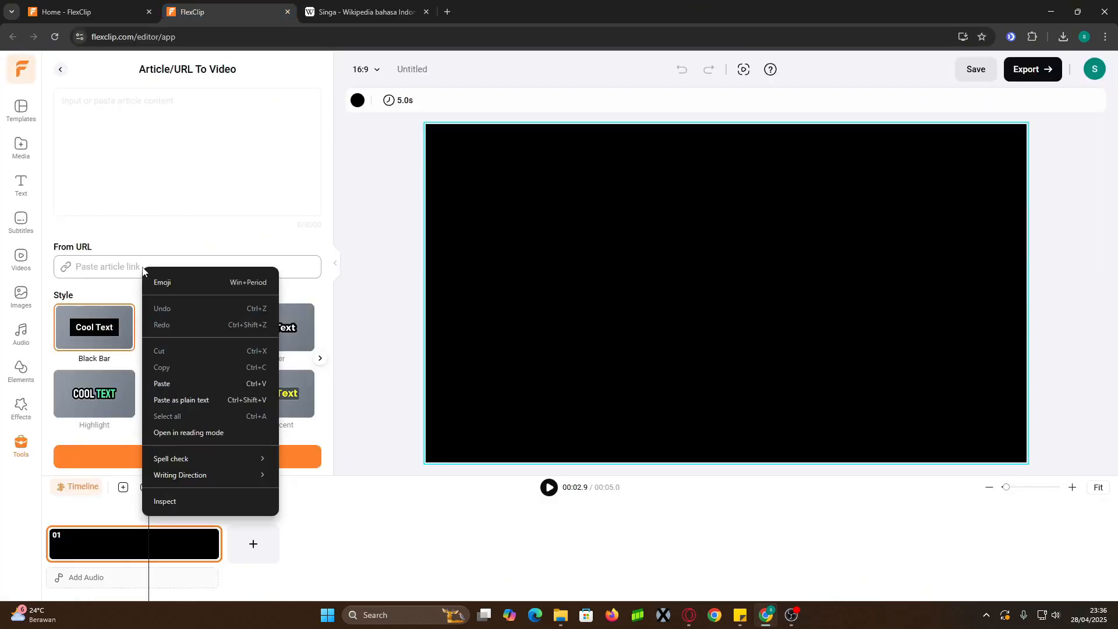
click(170, 383)
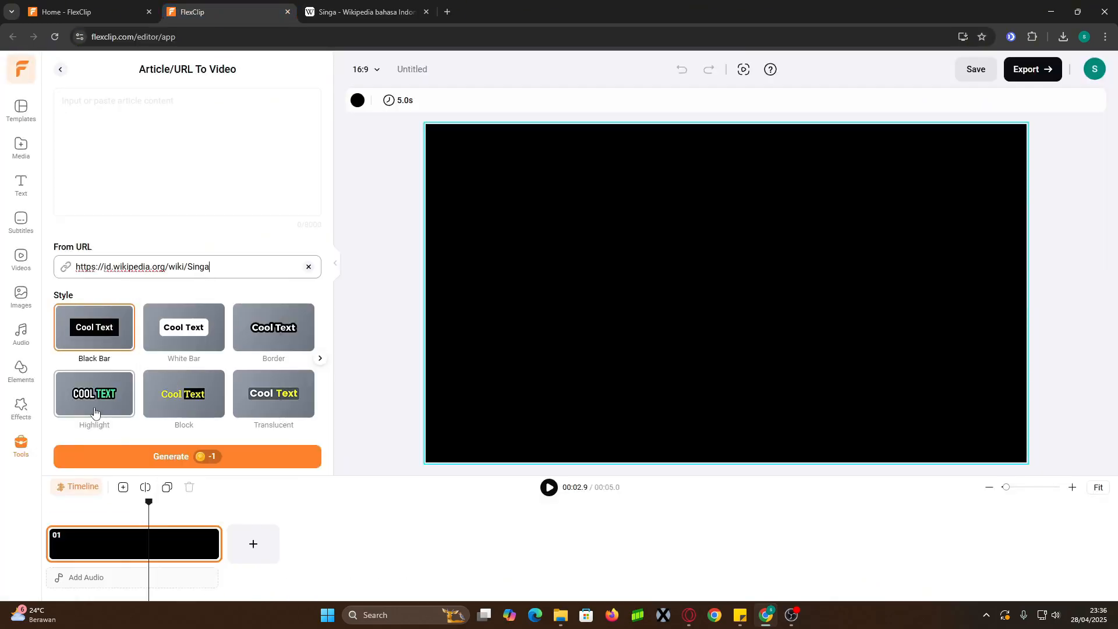
click(184, 329)
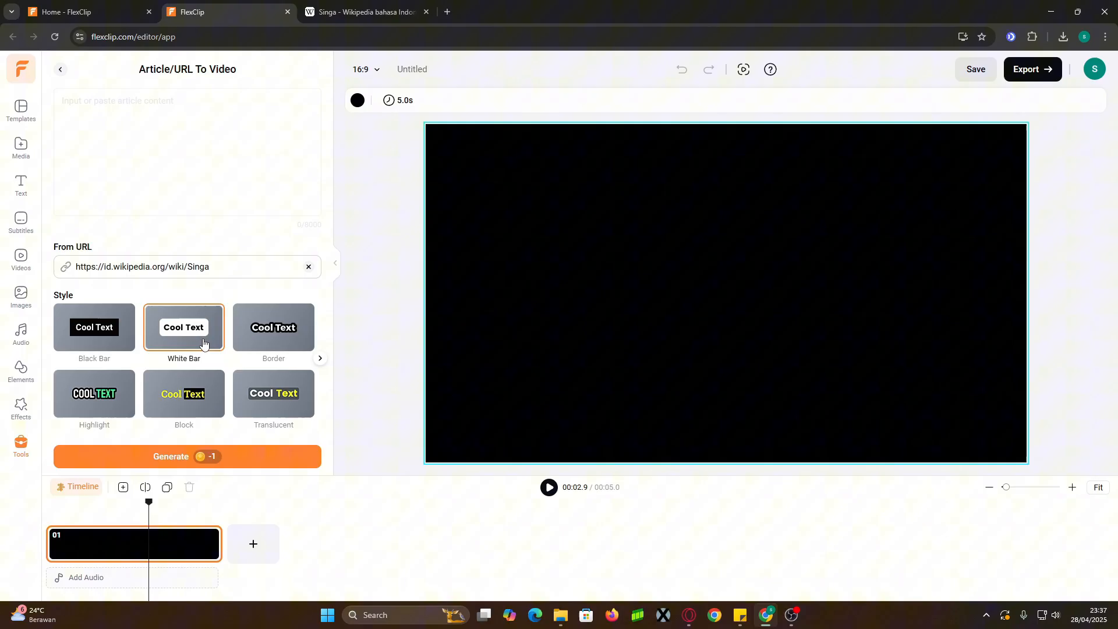
- Keep the 16:9 aspect ratio, name the project "Singa Betina" and generate the video scenes from the article URL
click(379, 71)
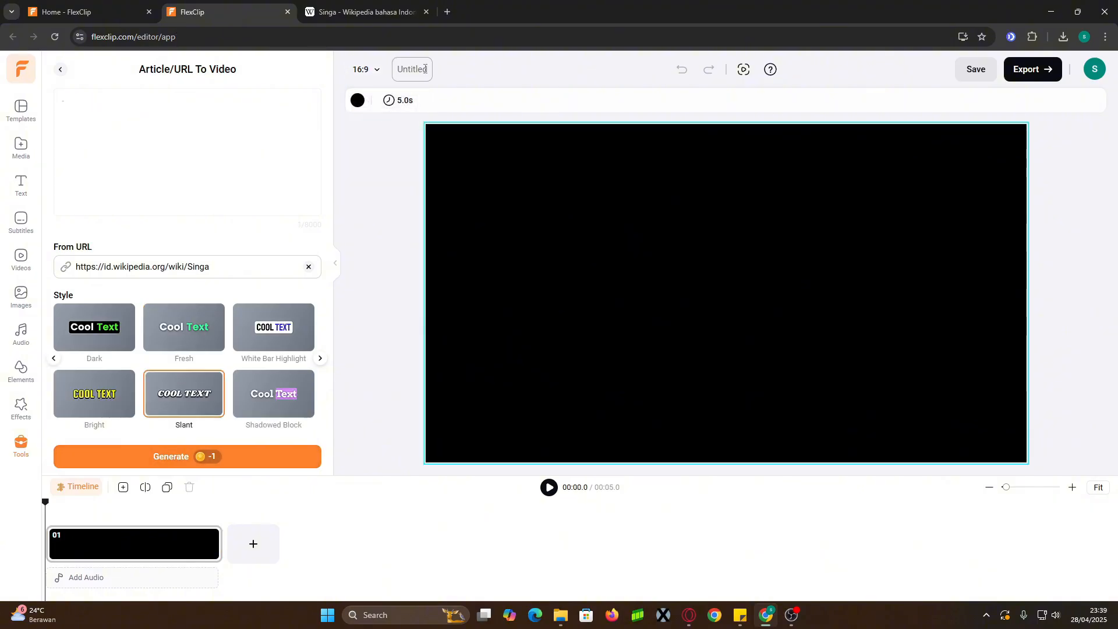
click(425, 68)
text(Singa Betina)
click(331, 457)
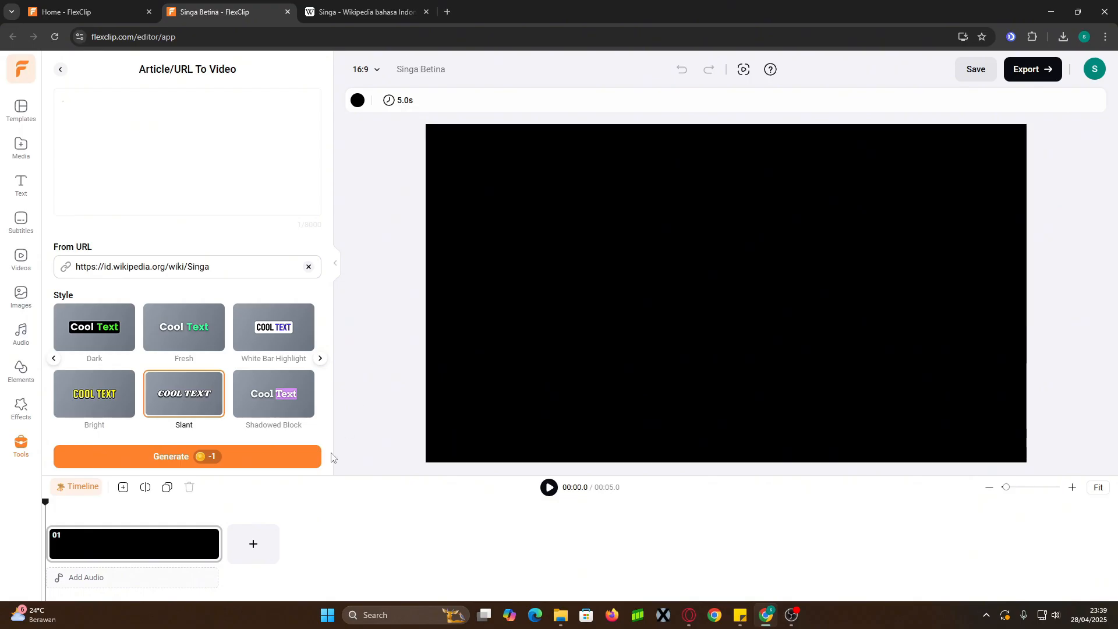
click(132, 460)
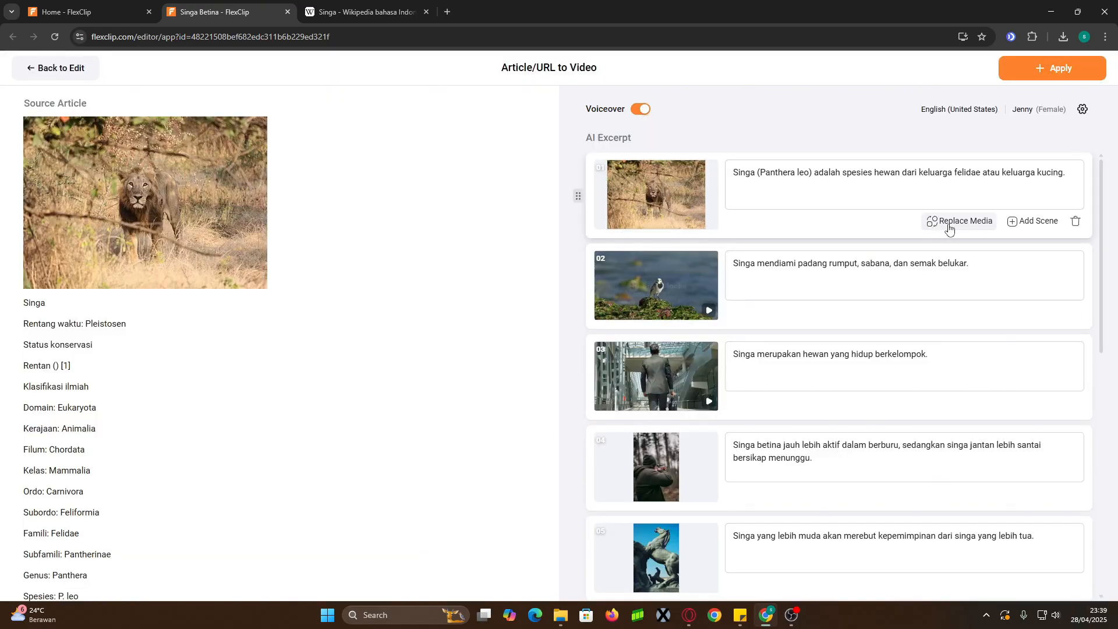
- Replace the first scene's media with a lioness clip and apply the generated scenes after the existing scenes
click(949, 227)
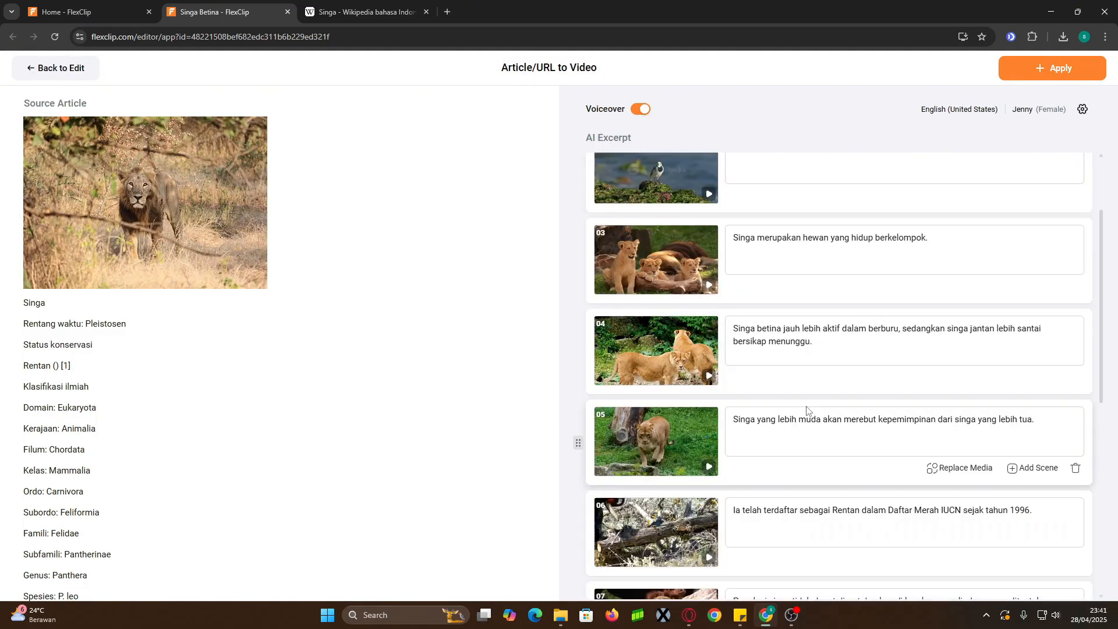
click(1053, 68)
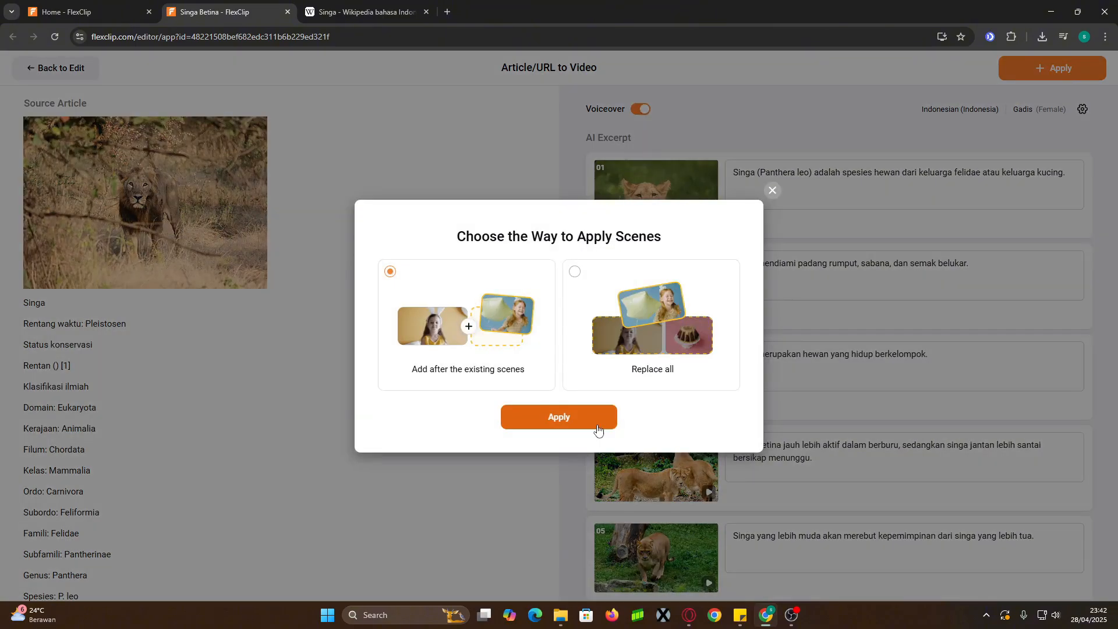
click(597, 429)
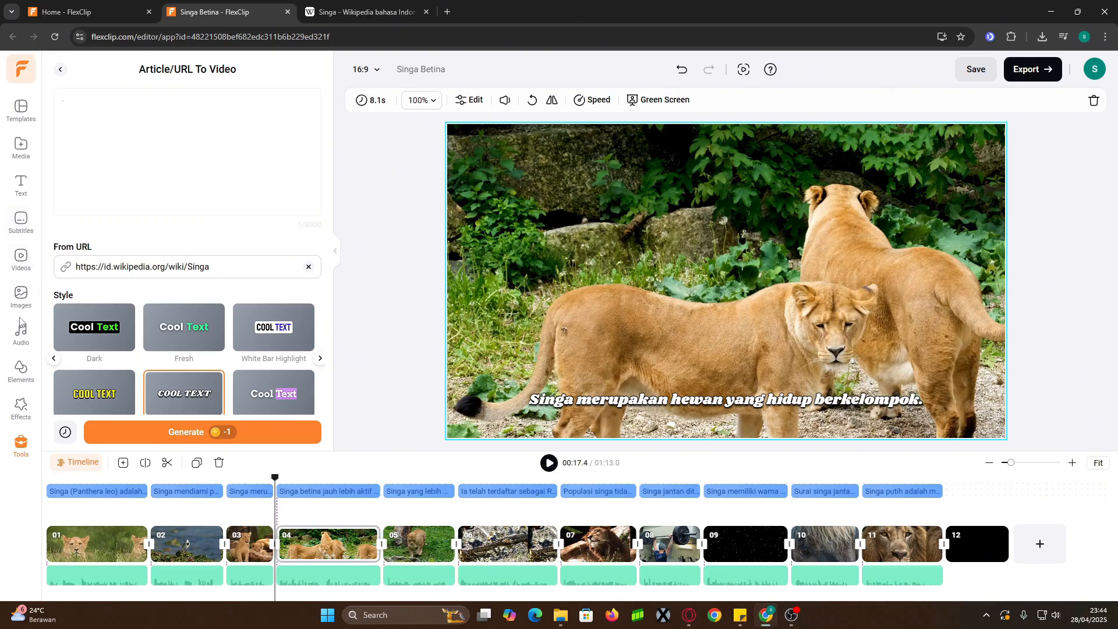
- Open the audio library for the project and pause the video preview during the third scene
click(20, 334)
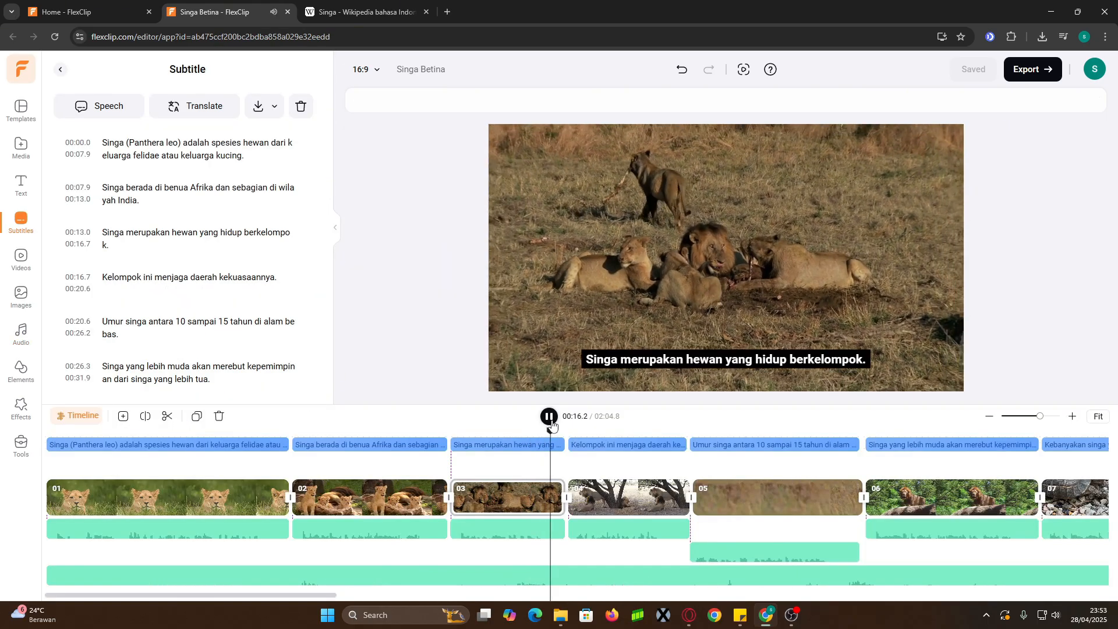
click(550, 417)
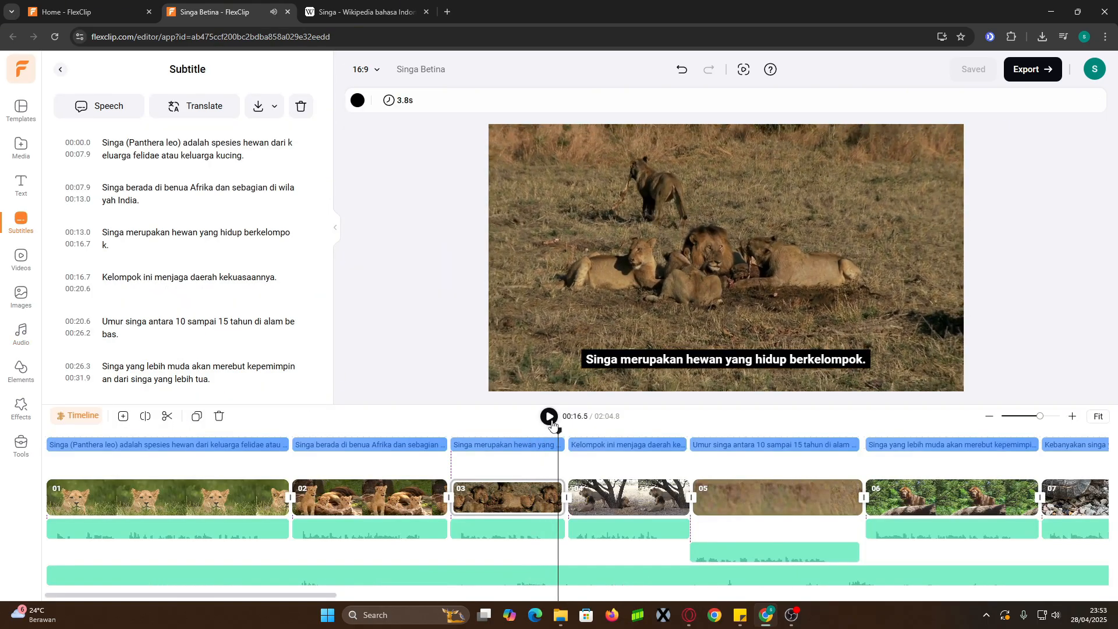
- Export the Singa Betina video at 1080p, 30fps and Recommended Quality
click(1021, 65)
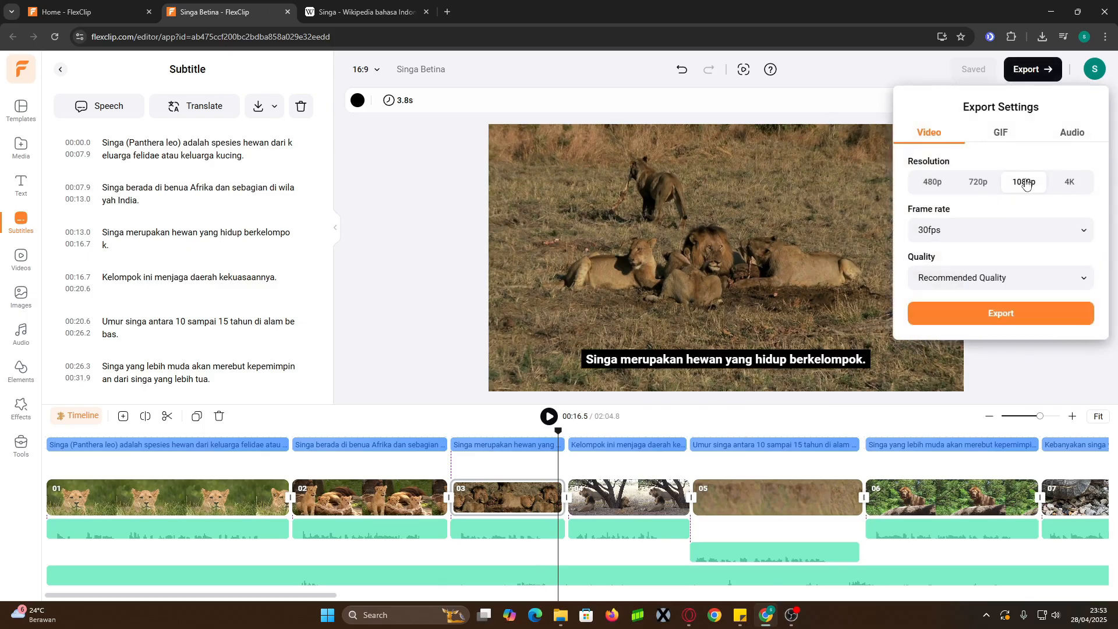
click(1044, 239)
click(1011, 236)
click(1018, 276)
click(1019, 276)
click(999, 312)
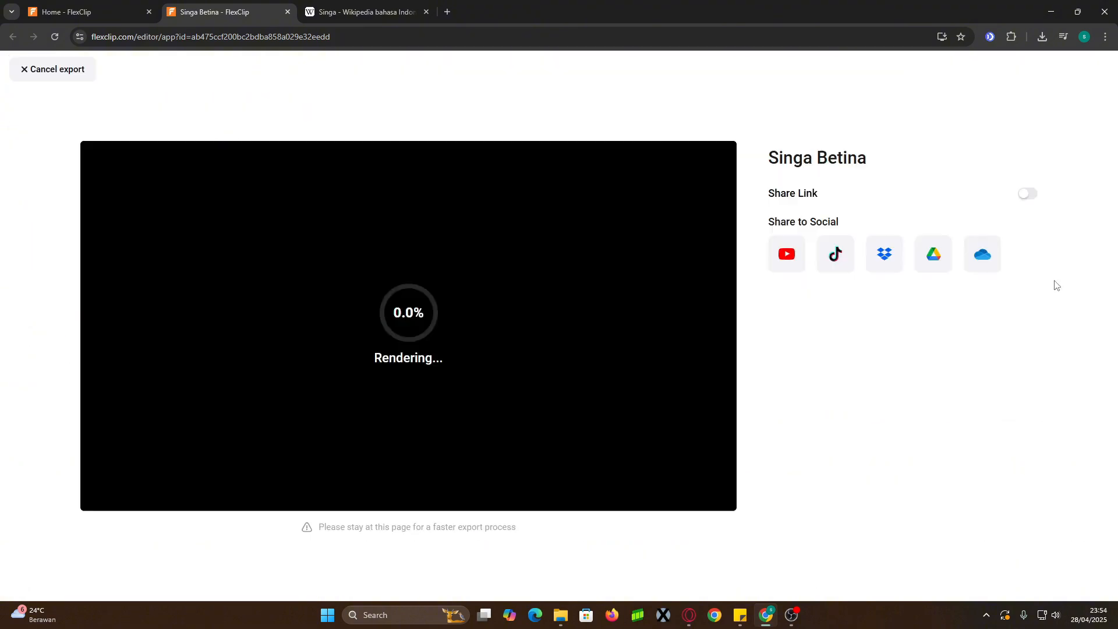